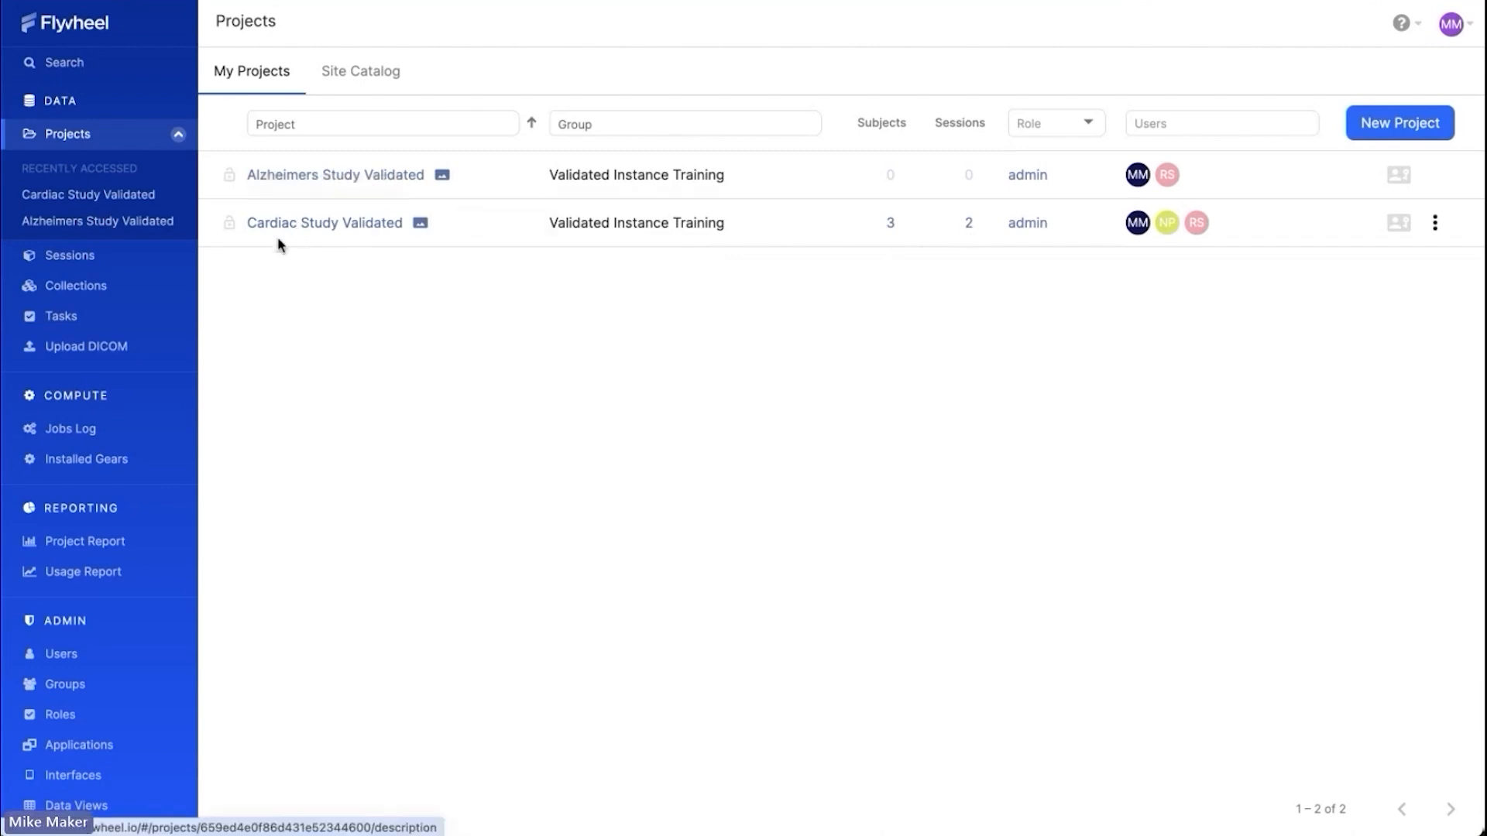
Upload the 28 - T2 DICOM data for subject S001 to the Cardiac Study Validated project and open its session there.
left_click(84, 350)
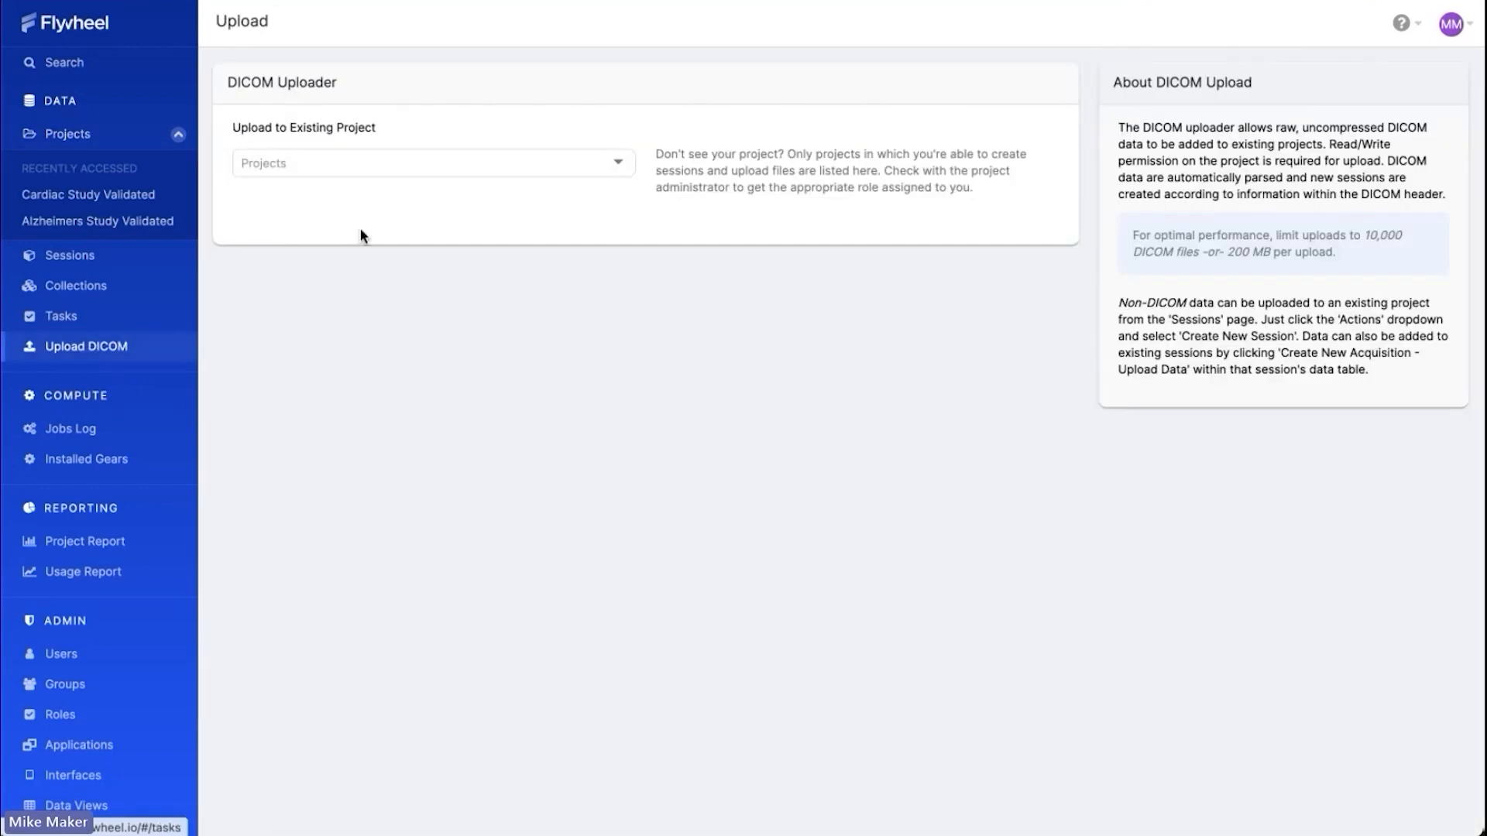
left_click(393, 169)
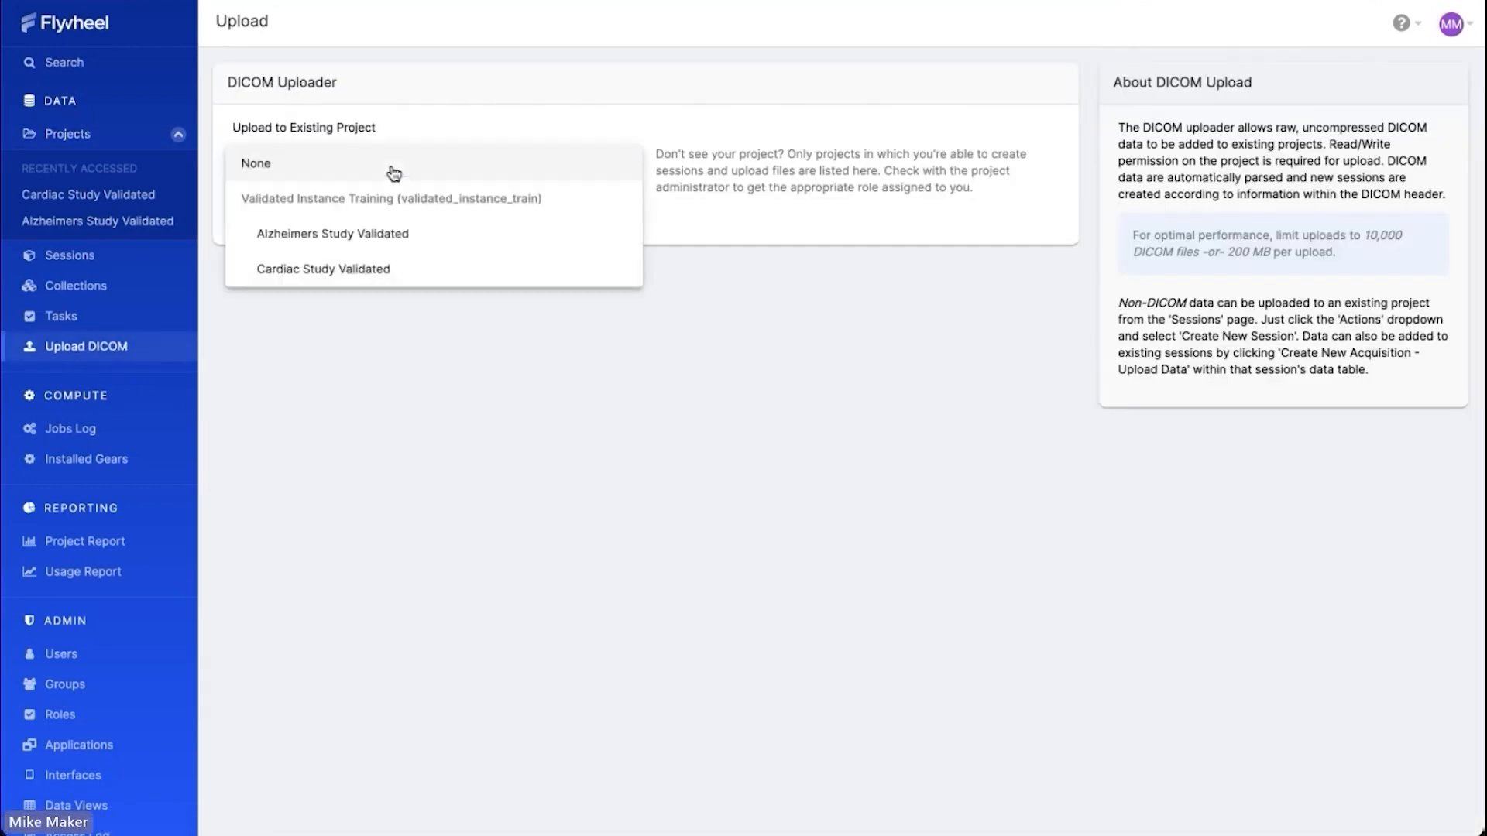
left_click(338, 269)
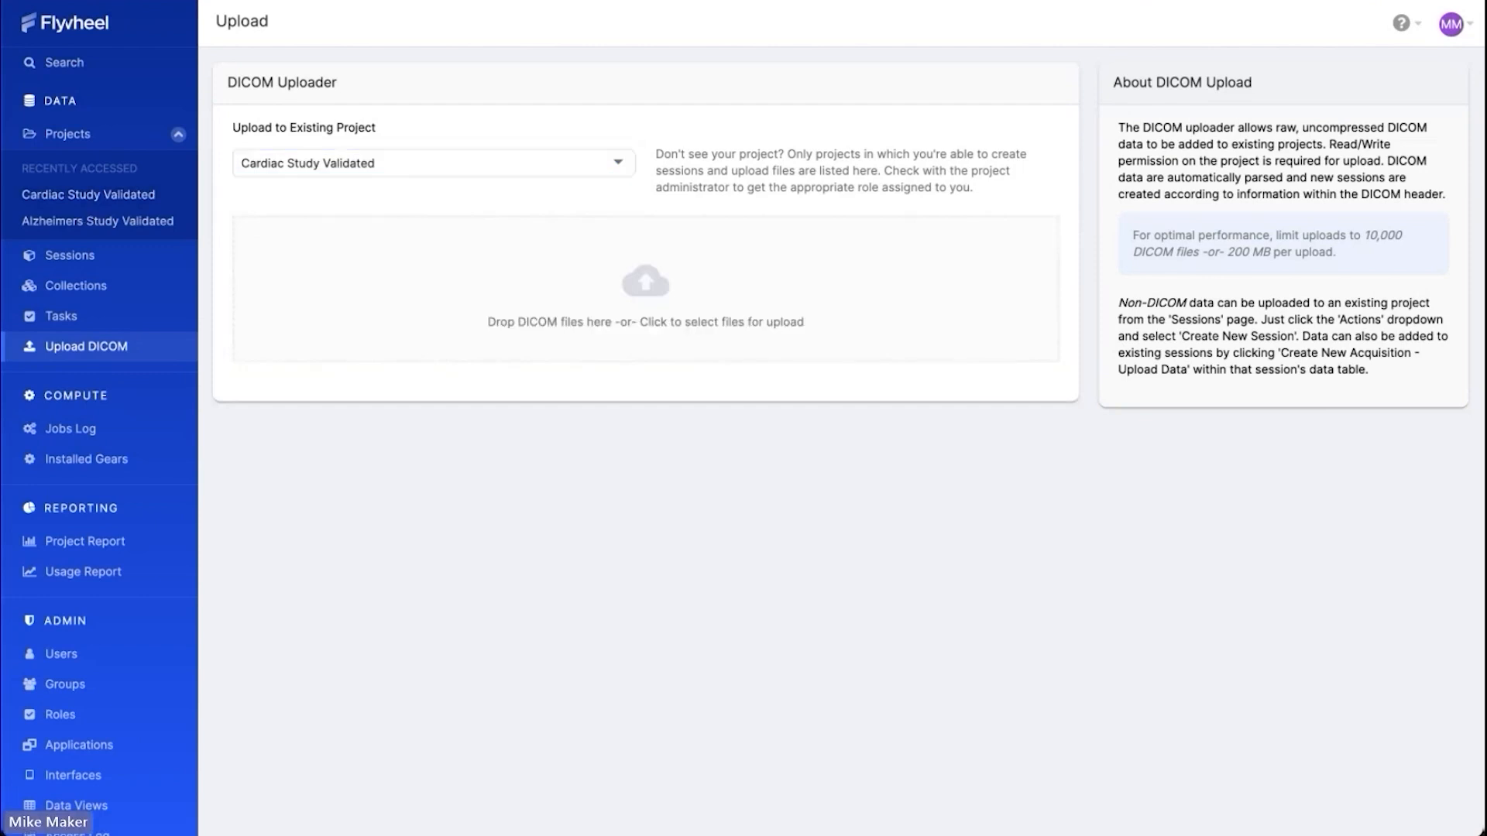
left_click_drag(224, 256, 506, 286)
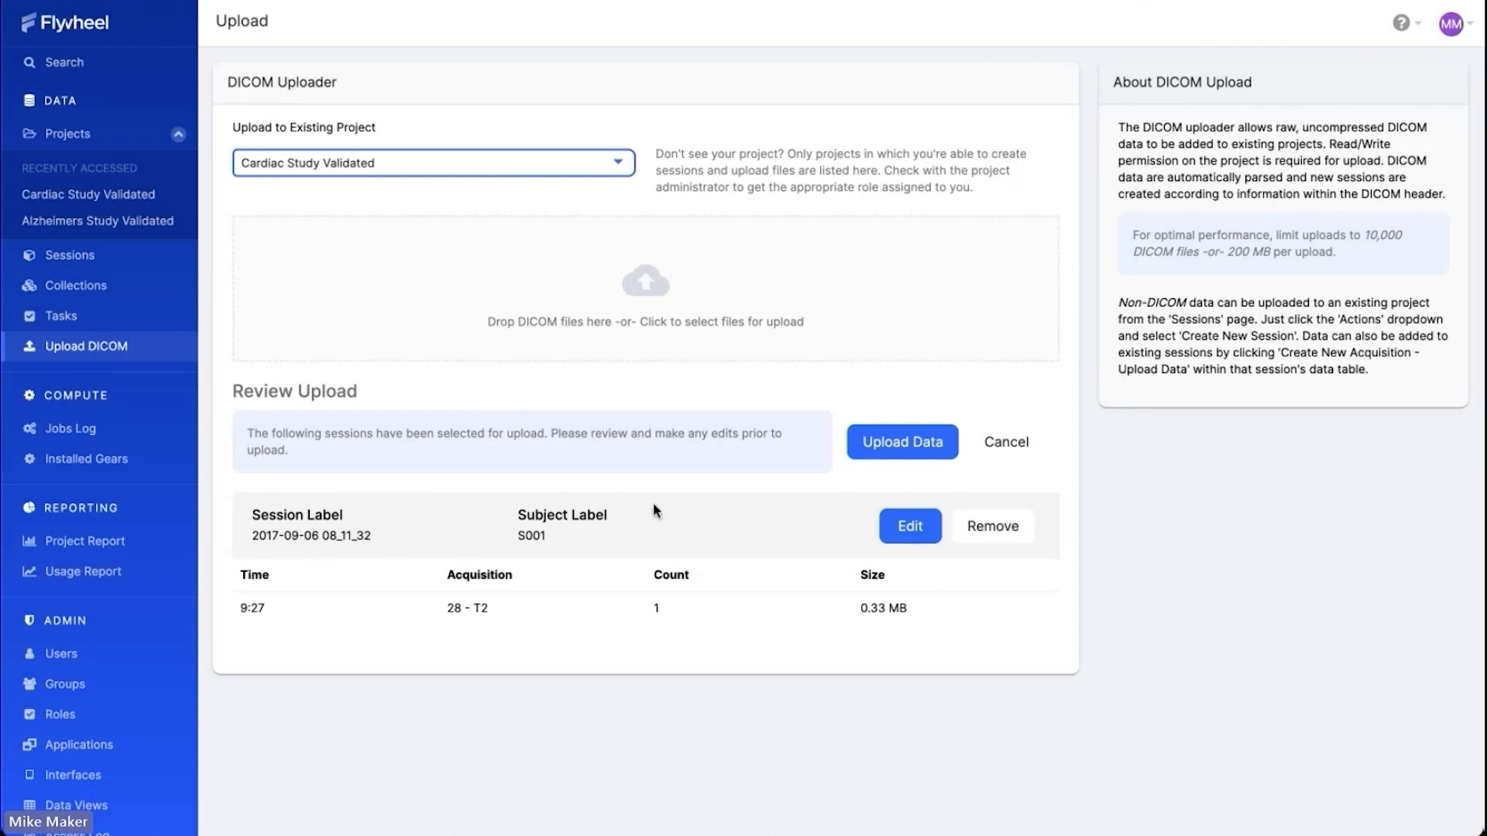
left_click(914, 448)
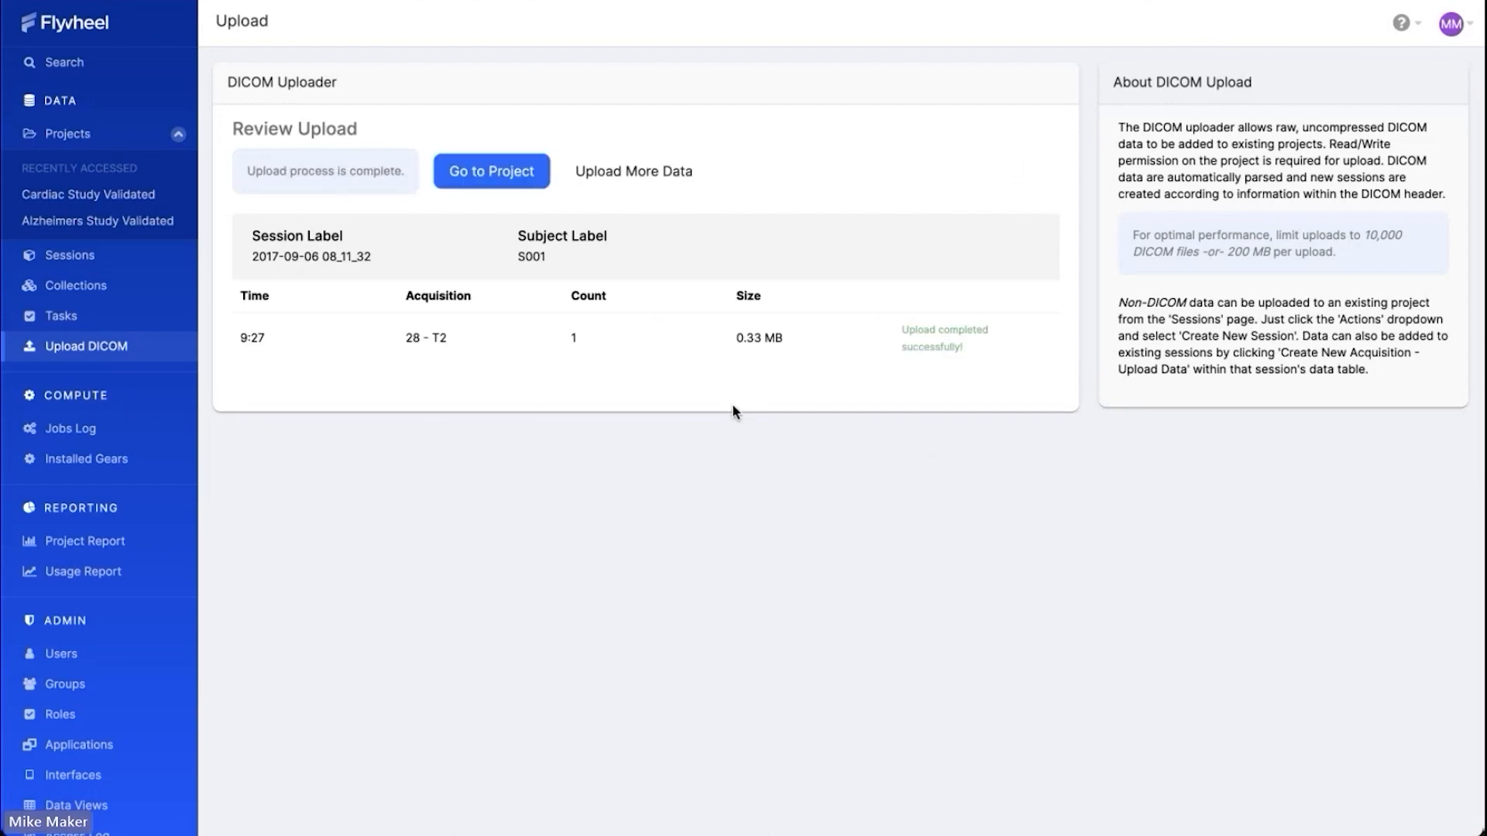
left_click(499, 178)
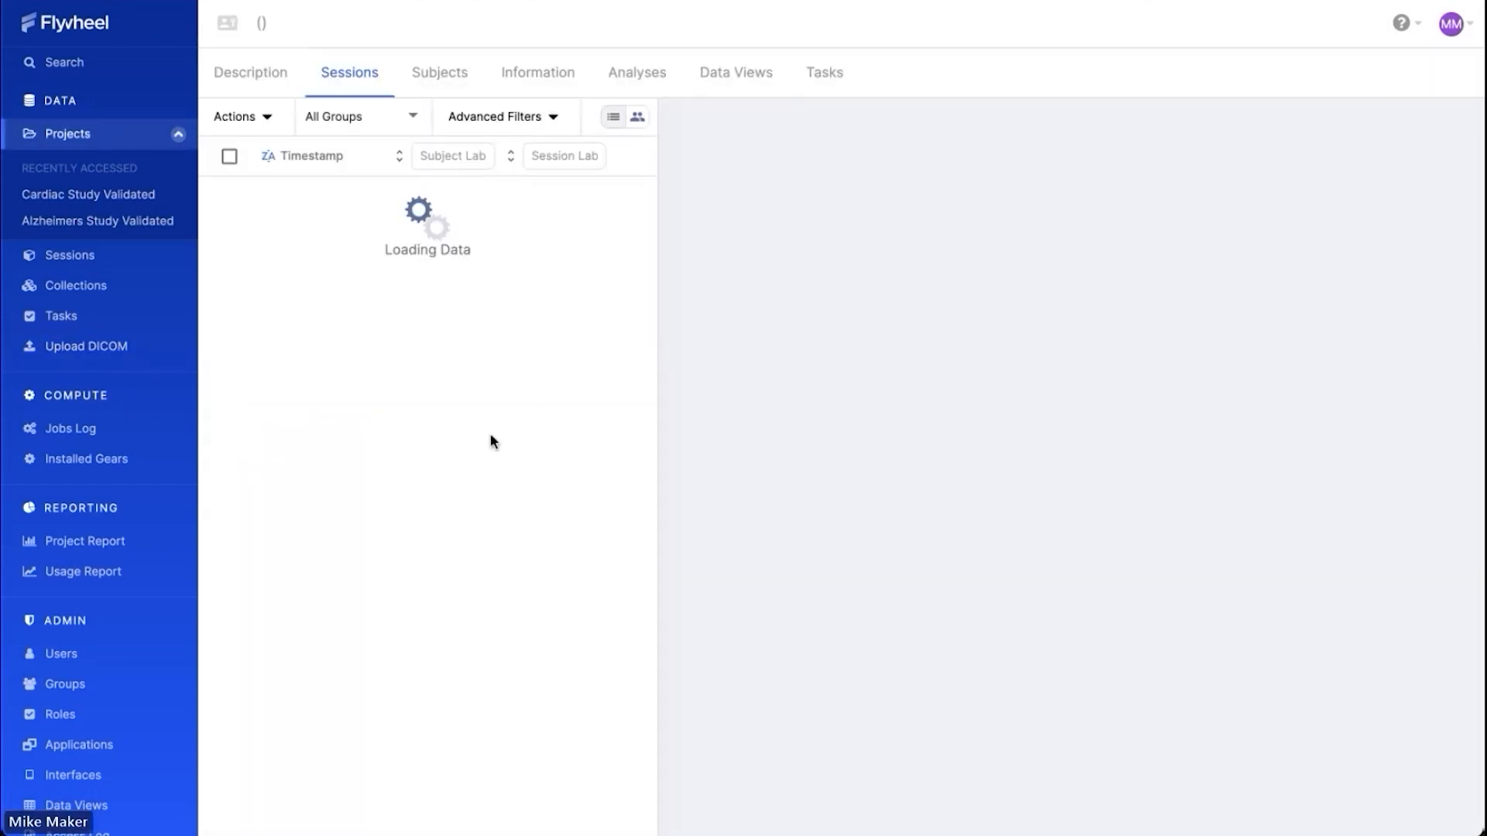
left_click(371, 277)
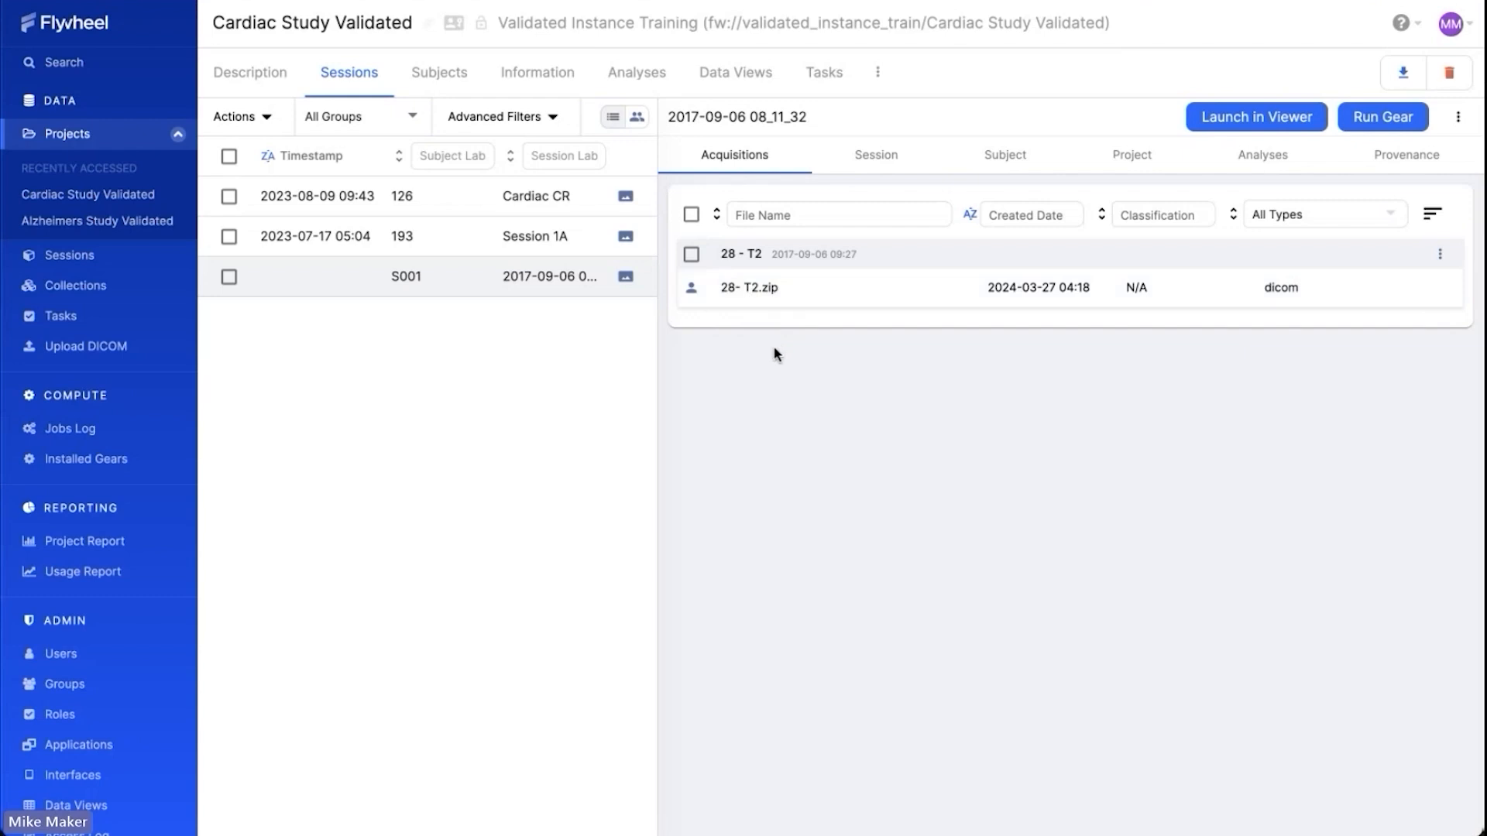
Upload the same 28 - T2 DICOM data to Cardiac Study Validated again and return to the project's sessions.
left_click(88, 350)
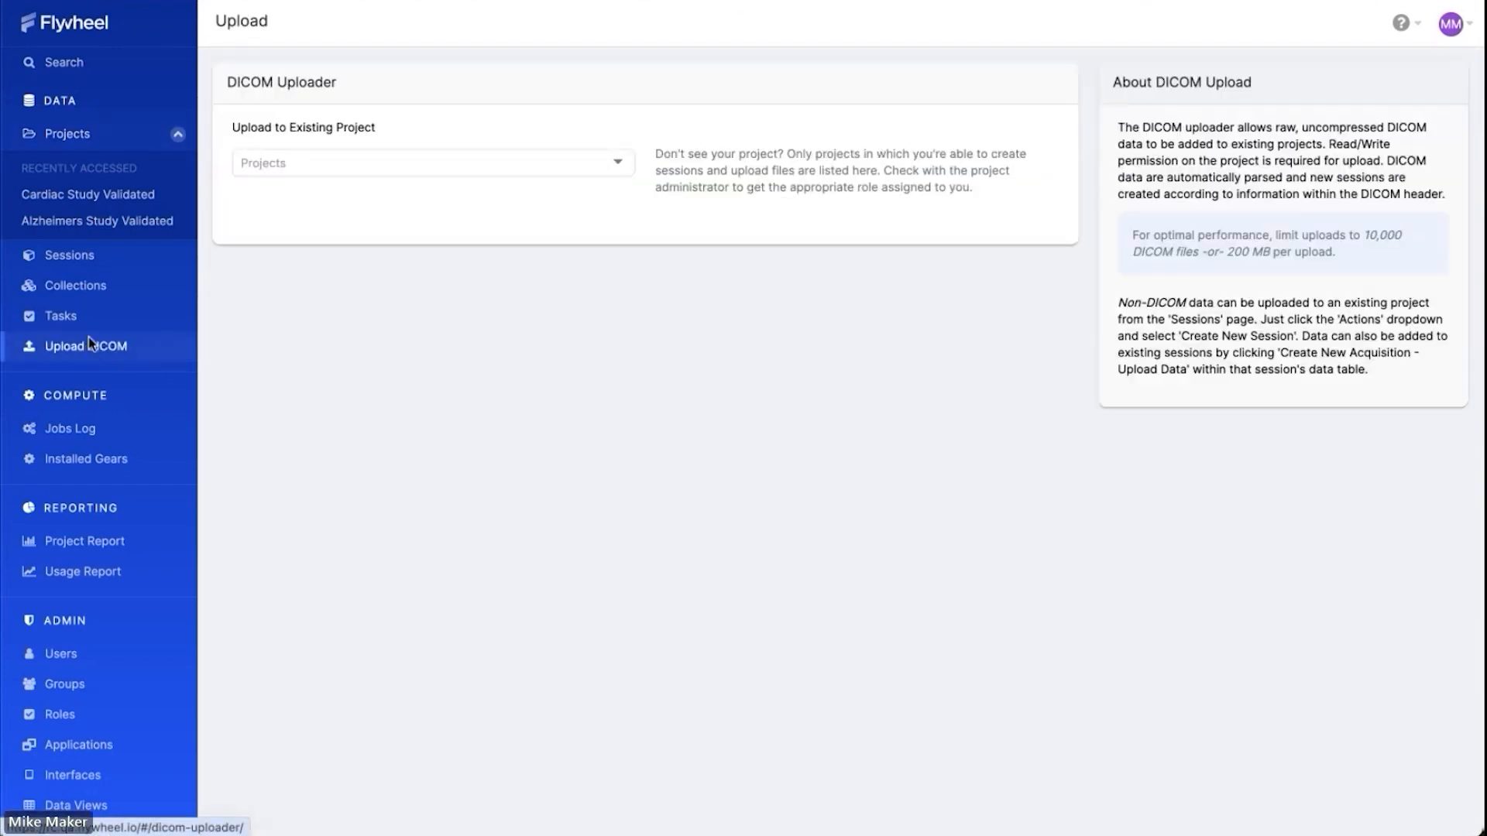
left_click(332, 162)
left_click(325, 270)
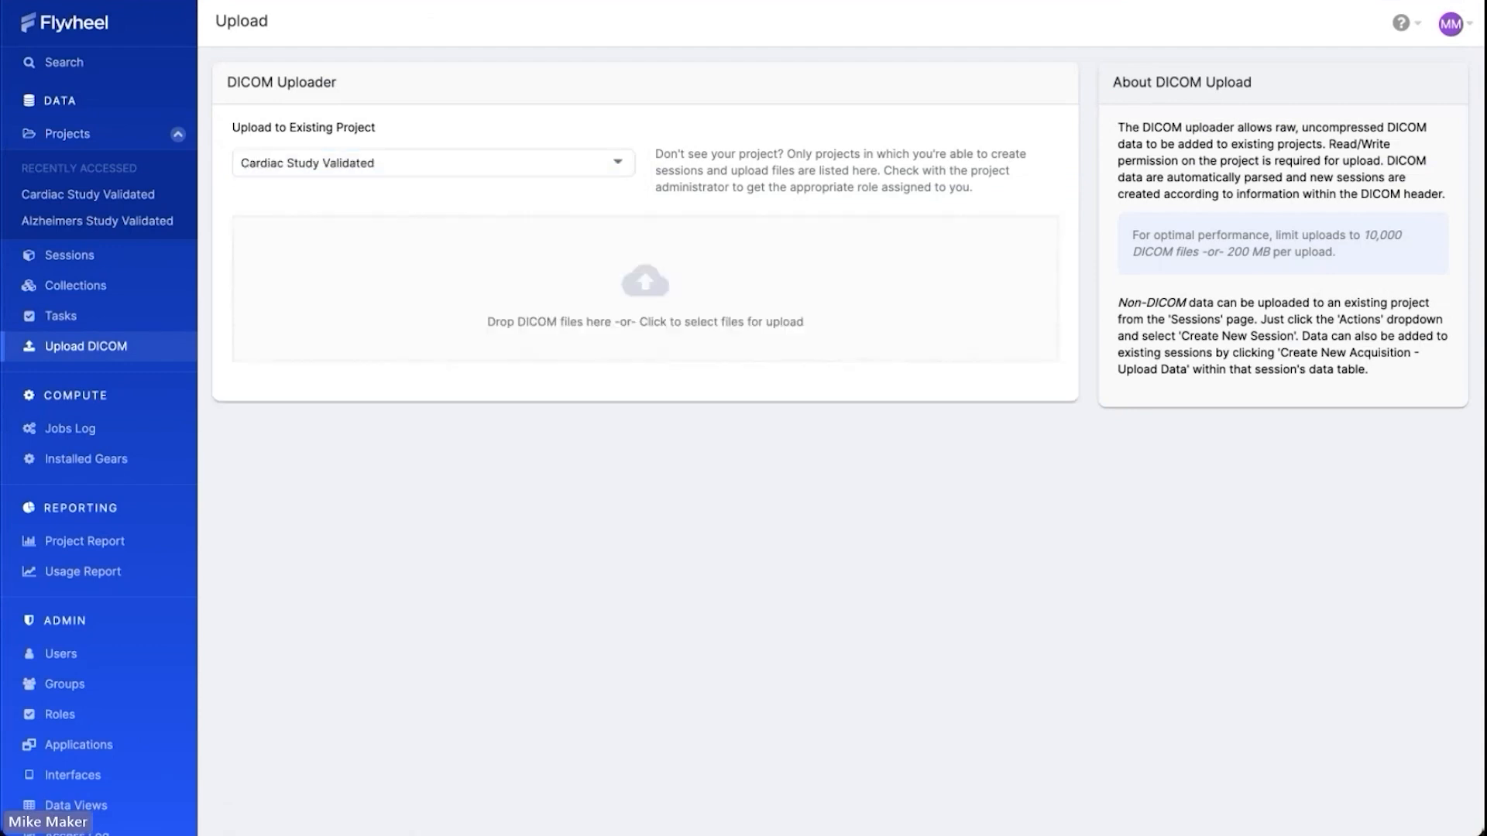
left_click_drag(233, 237, 430, 276)
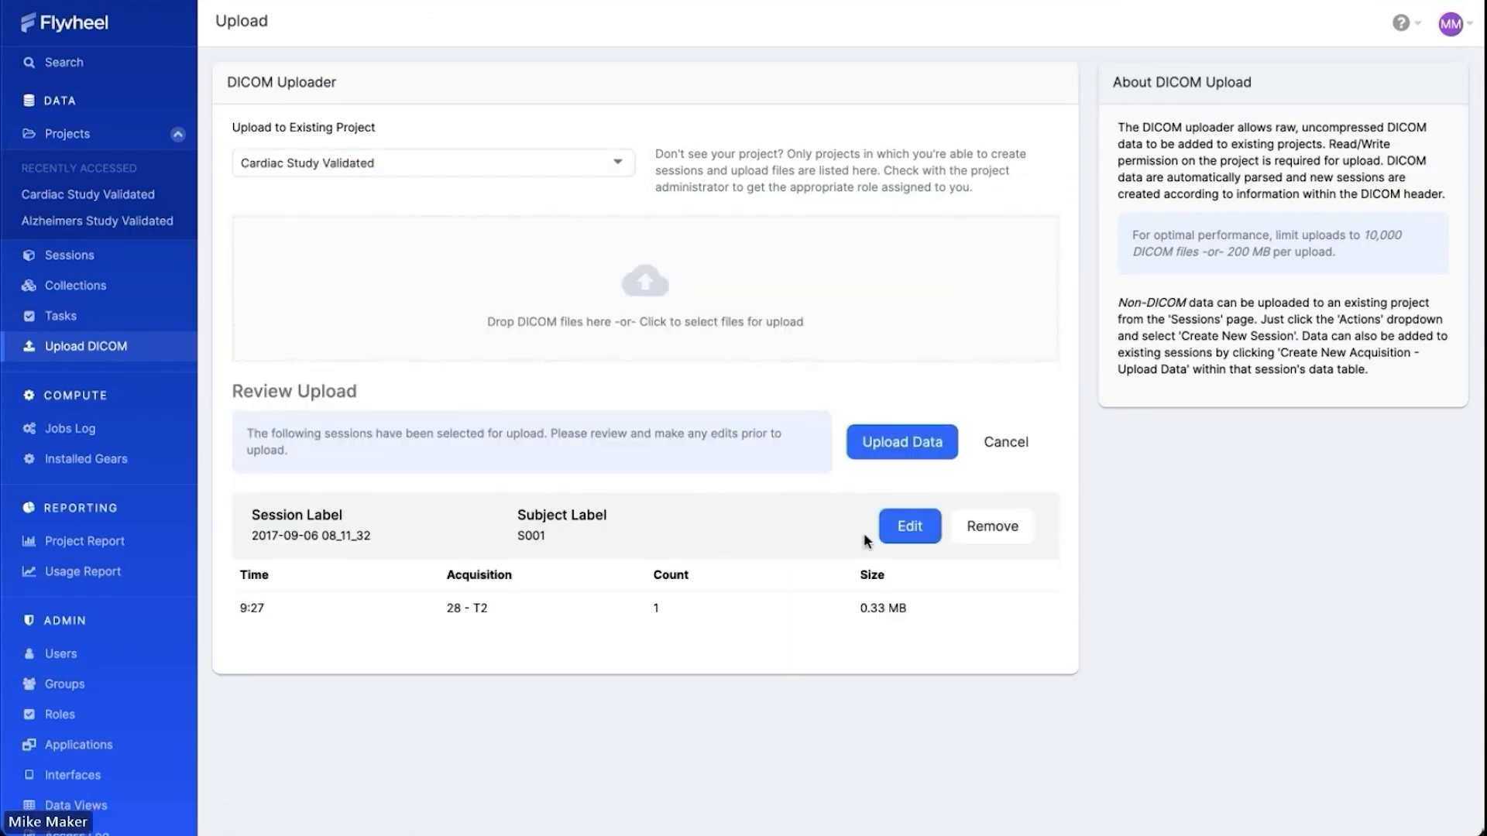
left_click(906, 445)
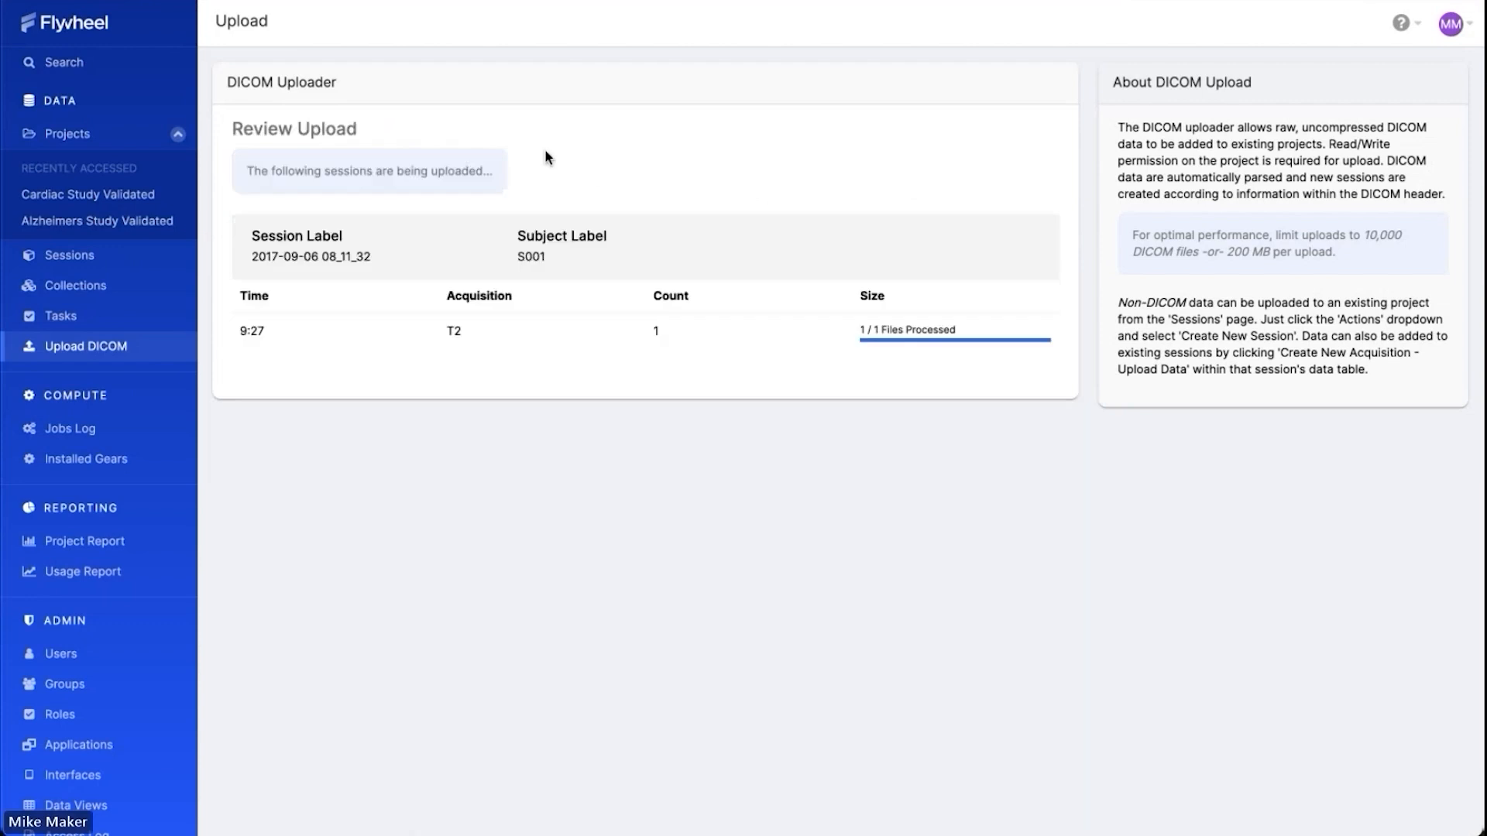
left_click(500, 172)
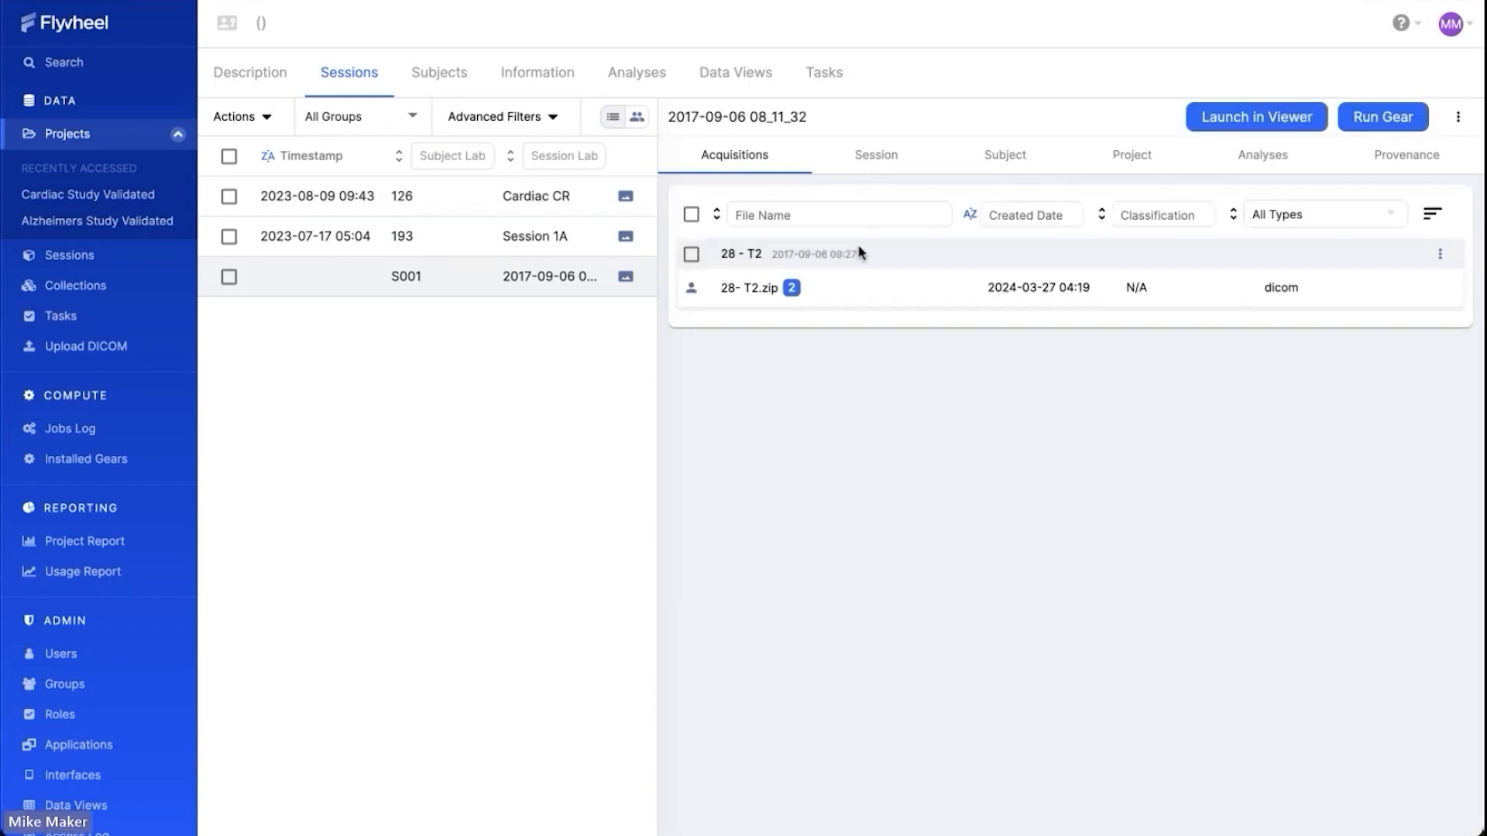
mouse_move(794, 294)
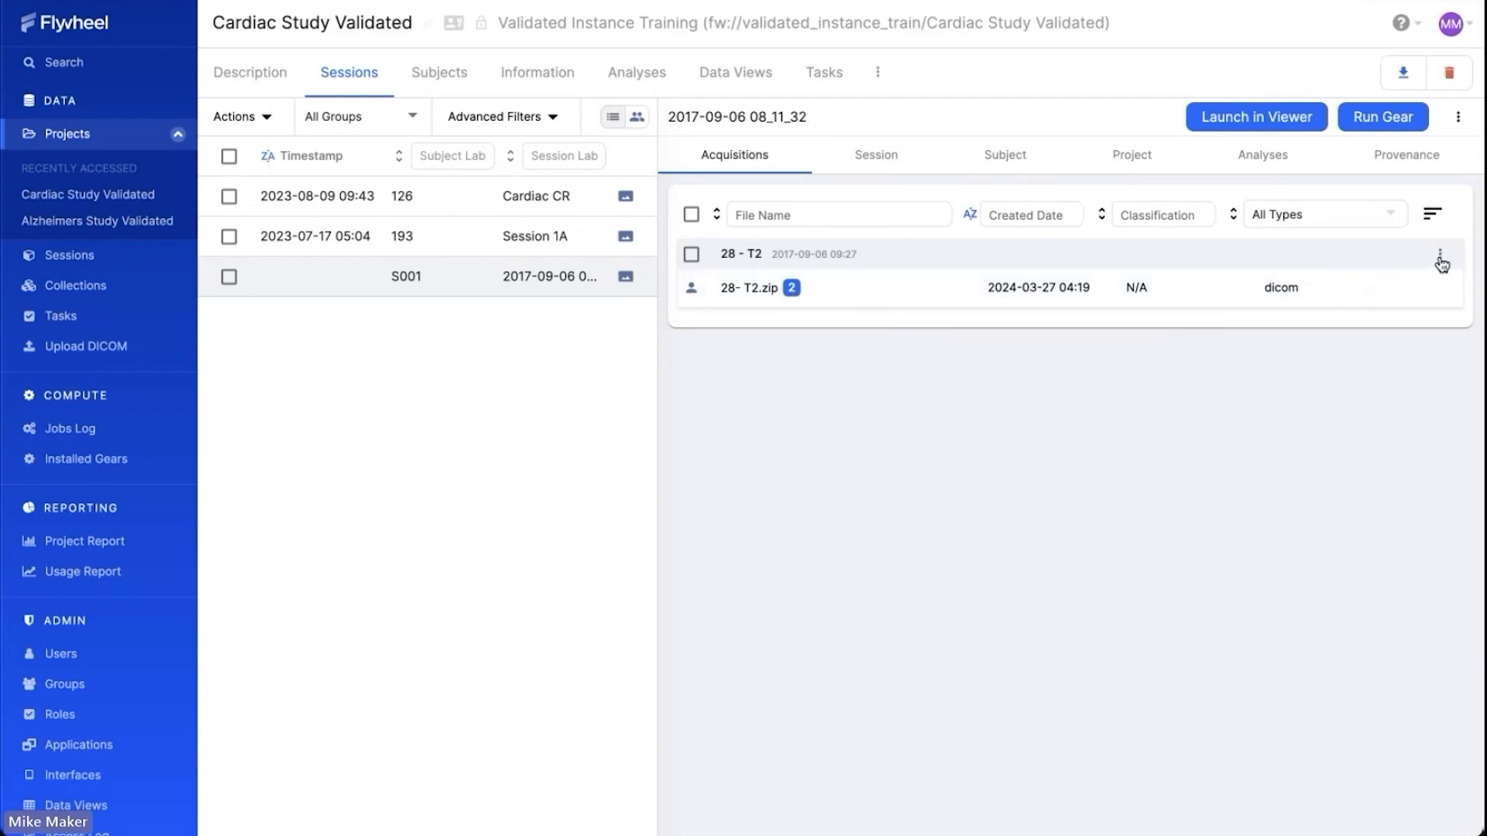
Open the information of 28 - T2.zip and view the audit trail of its File Name attribute.
left_click(1440, 264)
left_click(1371, 297)
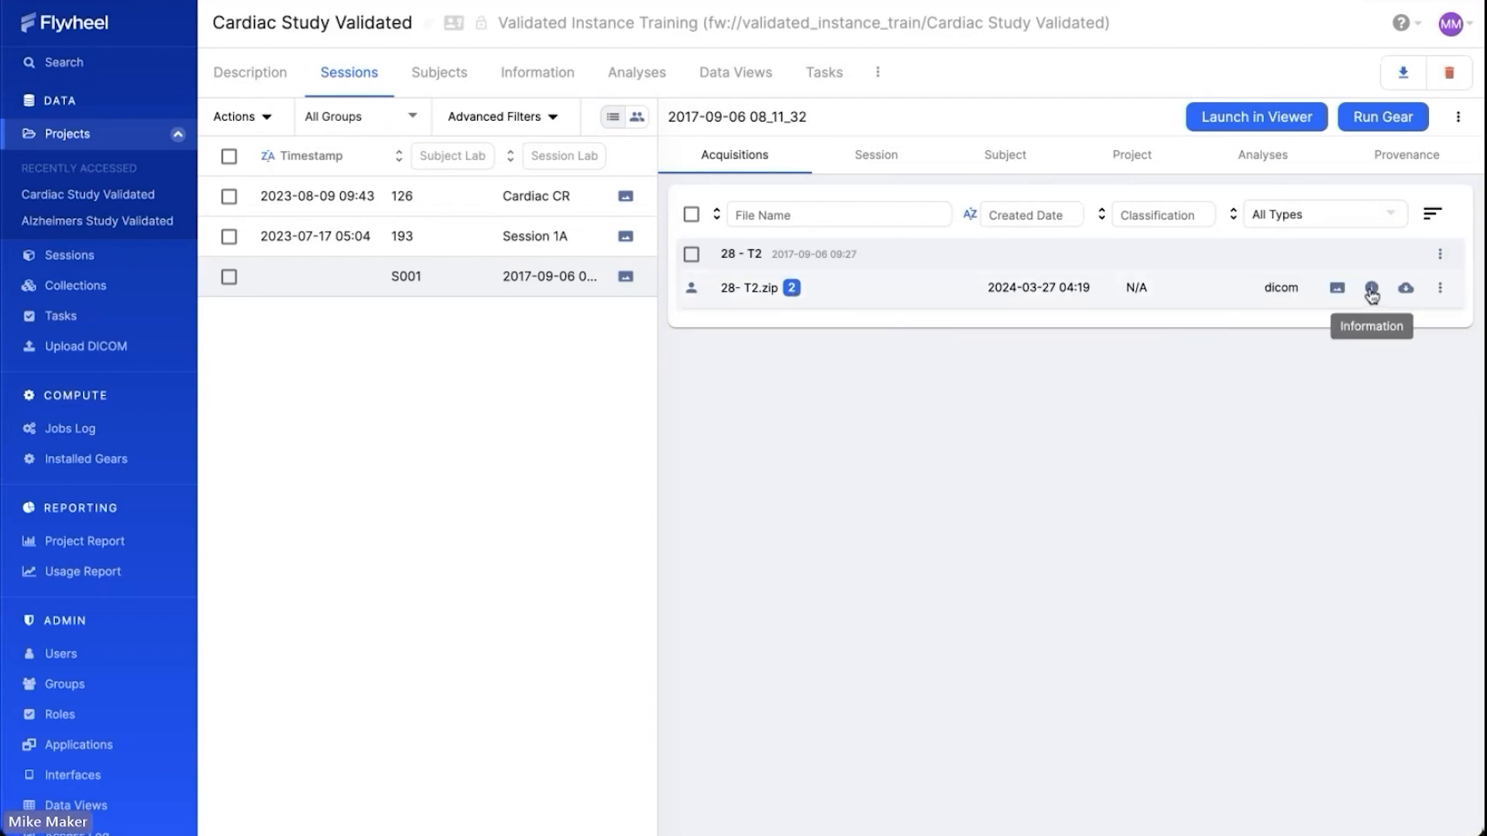
left_click(1371, 295)
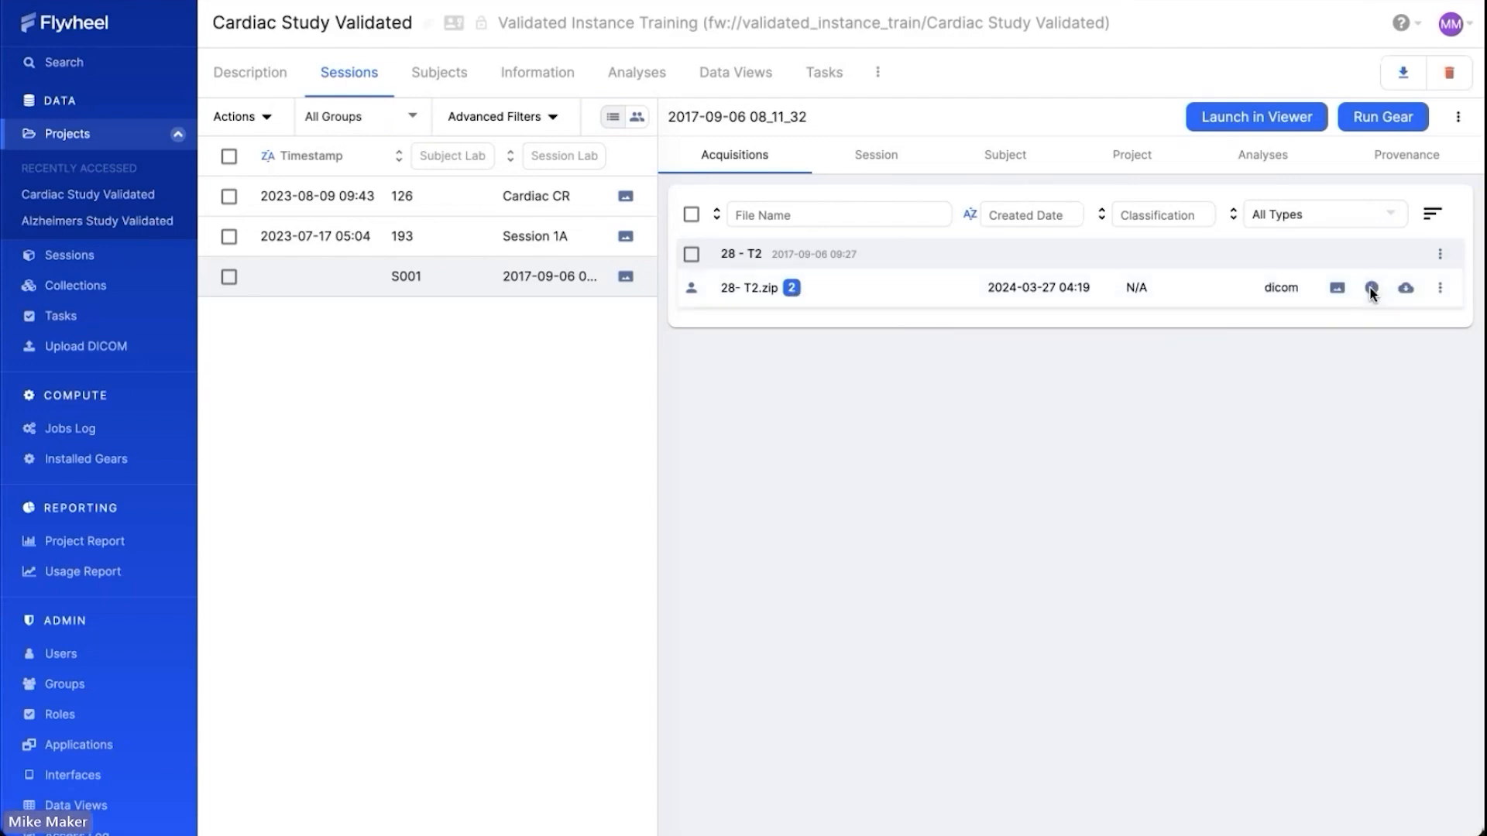
scroll(1108, 206, "down", 3)
scroll(1128, 189, "up", 3)
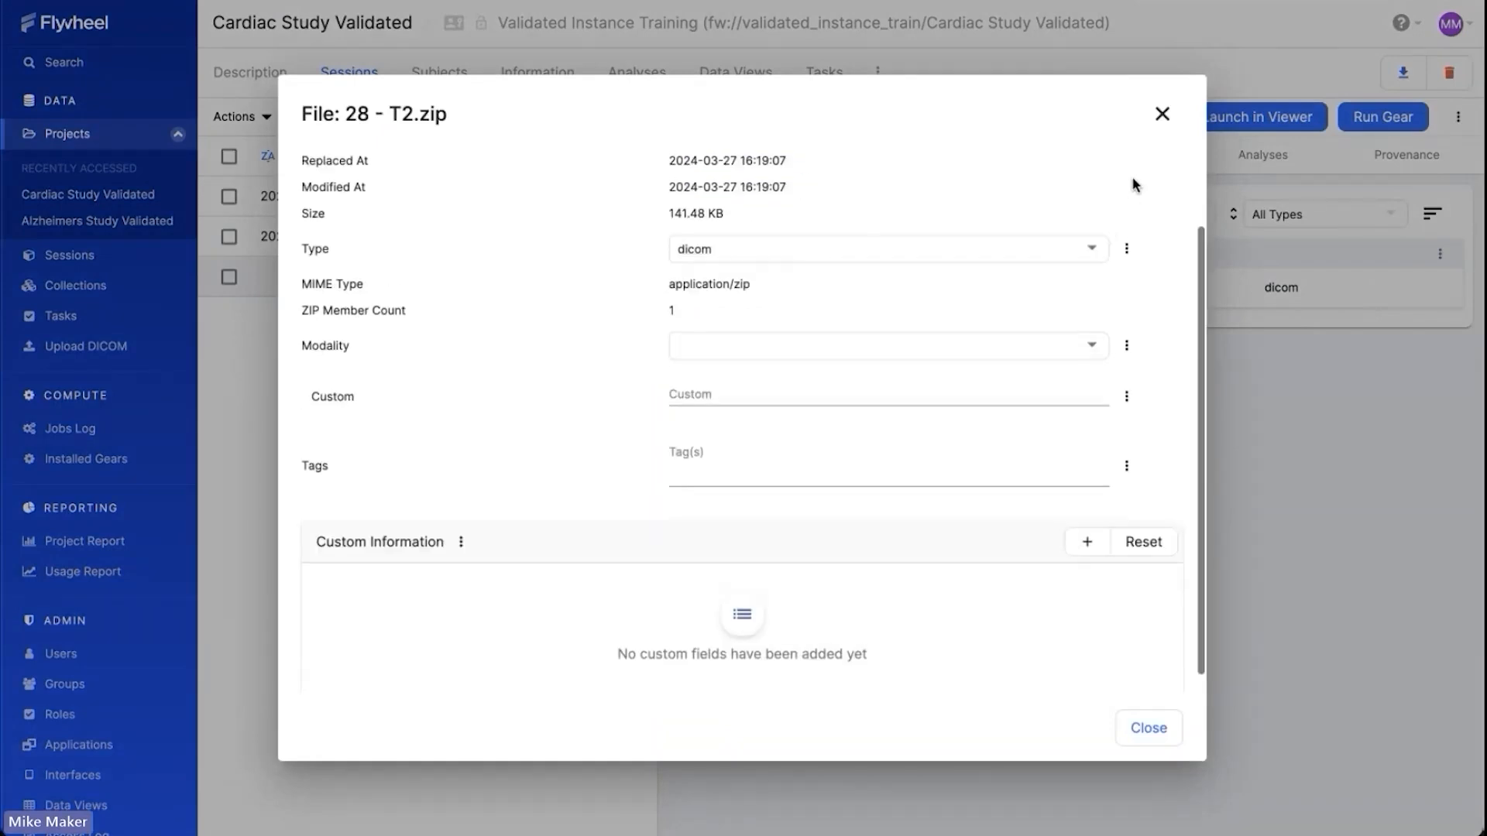
left_click(1127, 168)
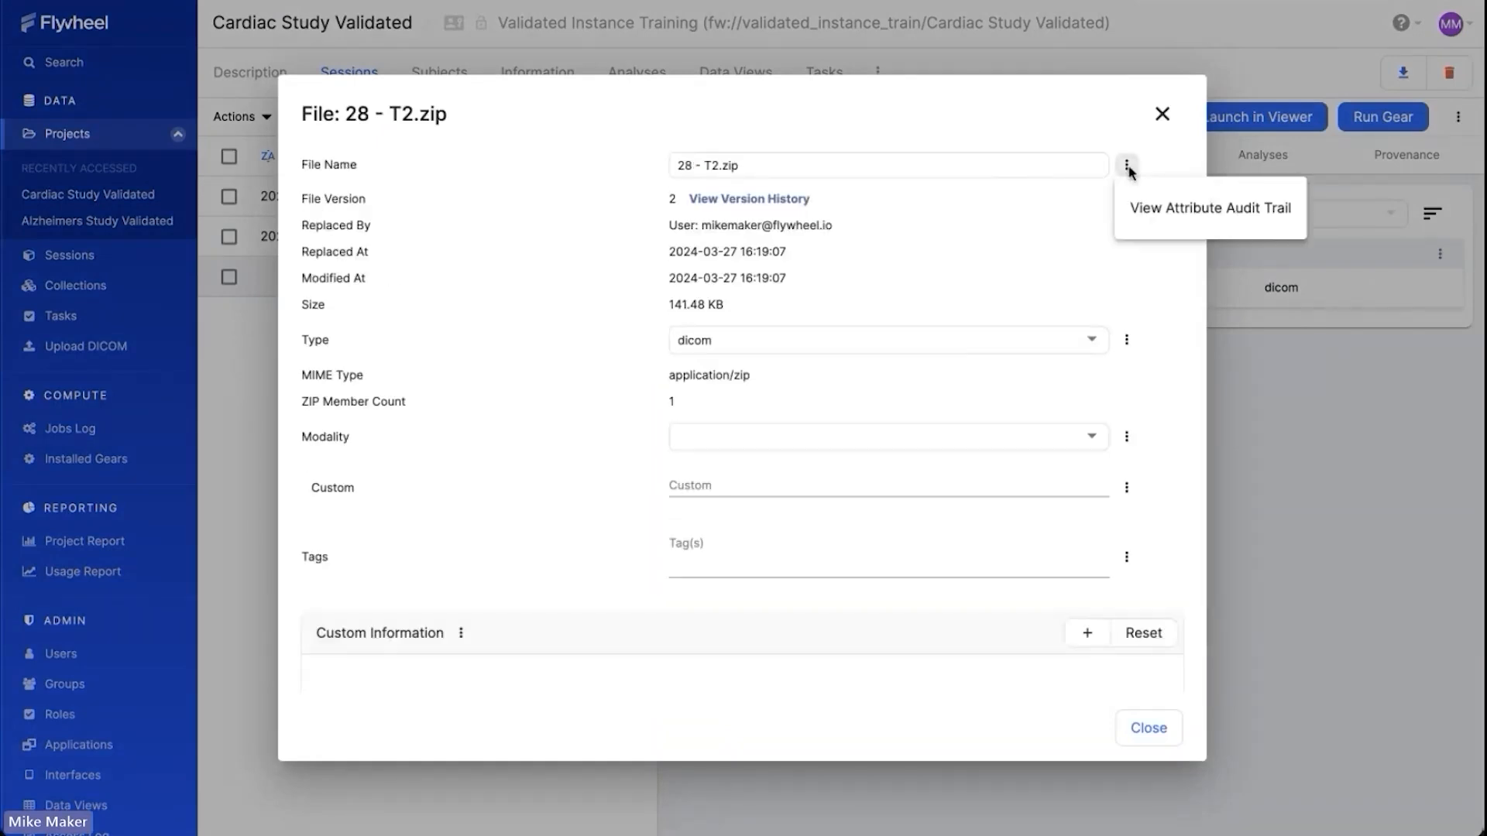
left_click(1184, 221)
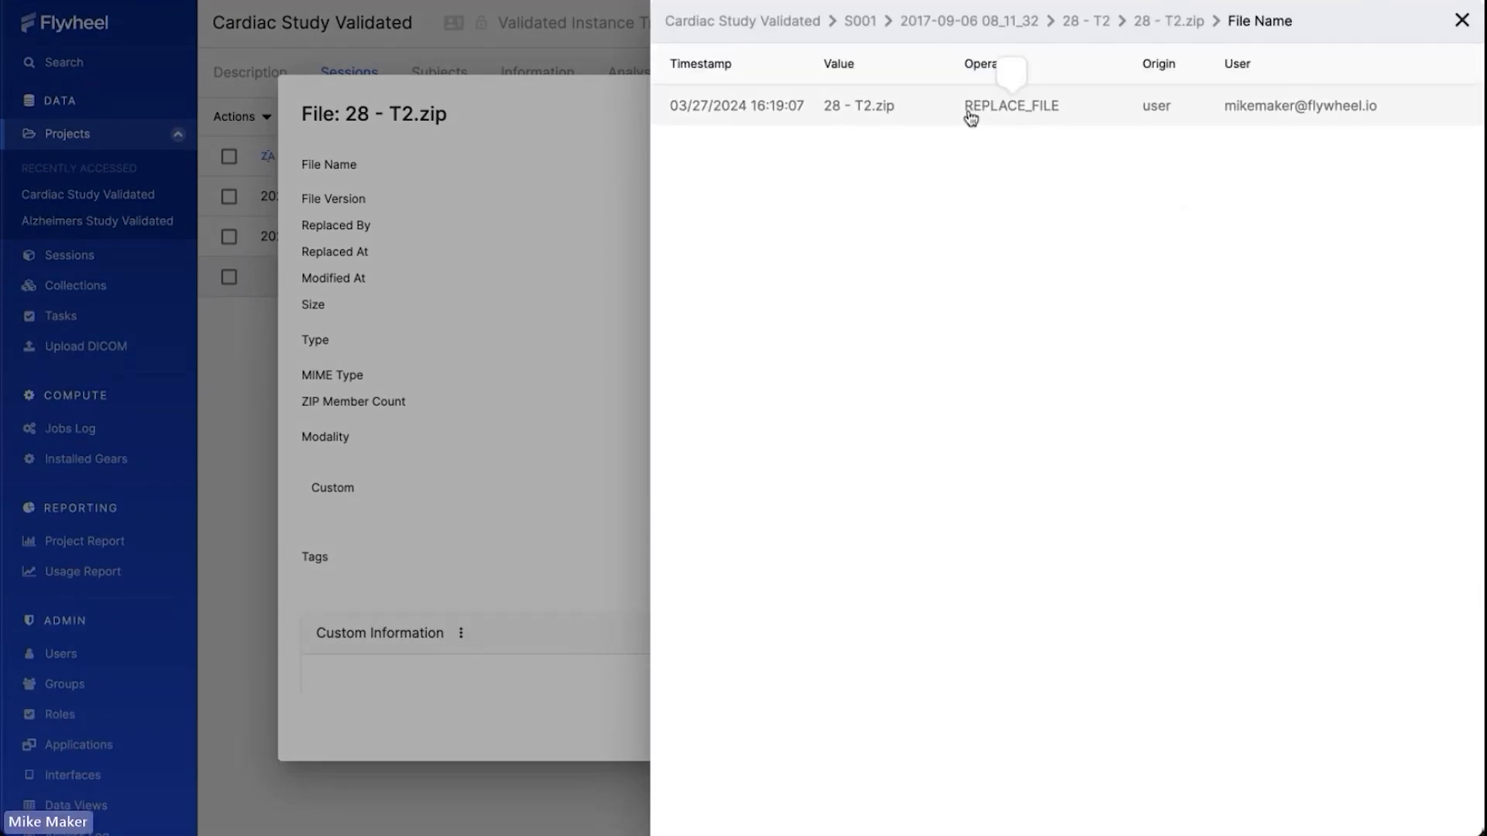
View the audit trails of the whole file and its 28 - T2 acquisition, and close the file information.
left_click(1165, 23)
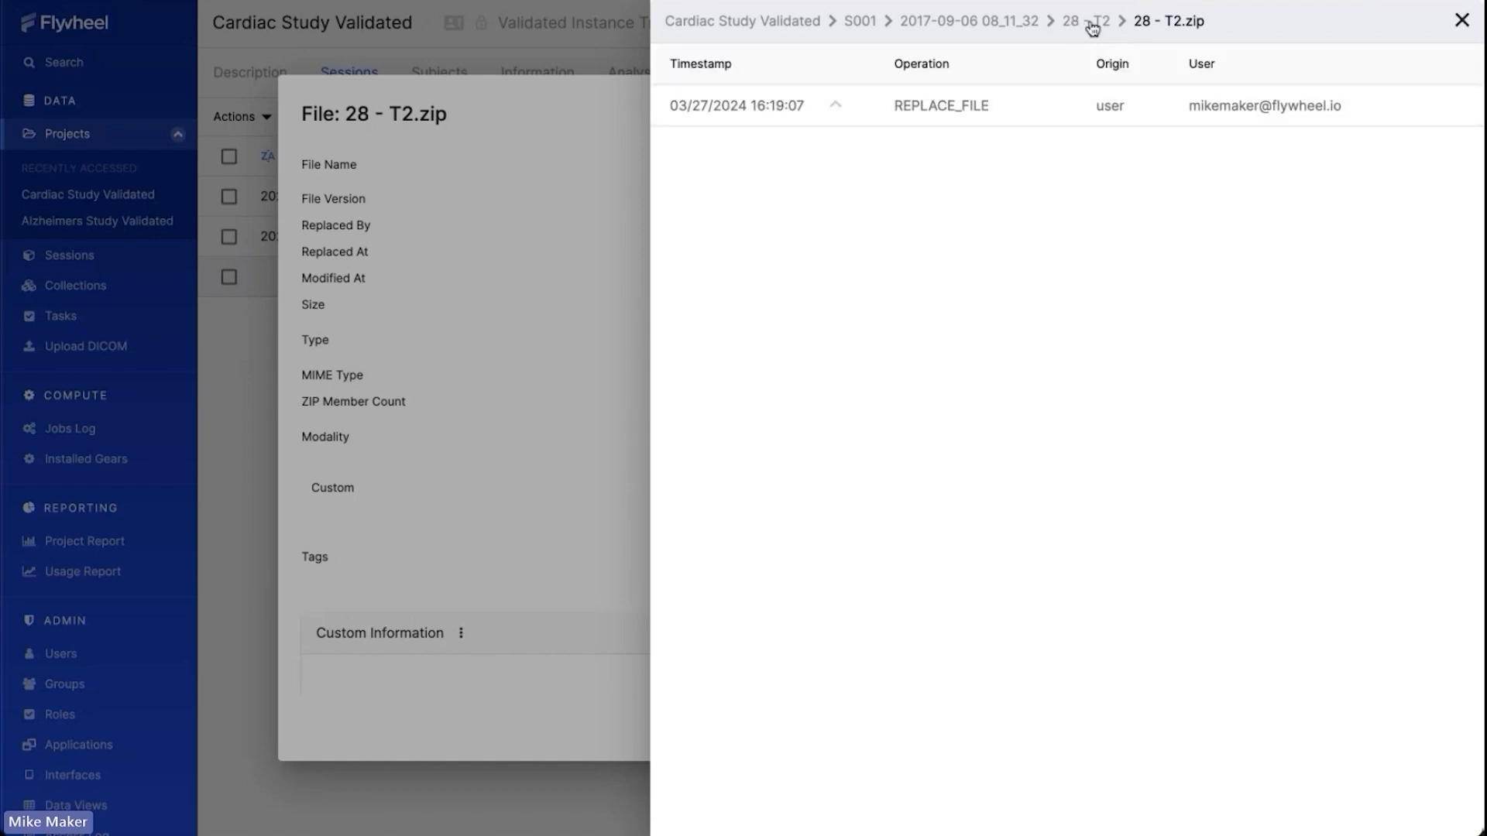
left_click(1092, 28)
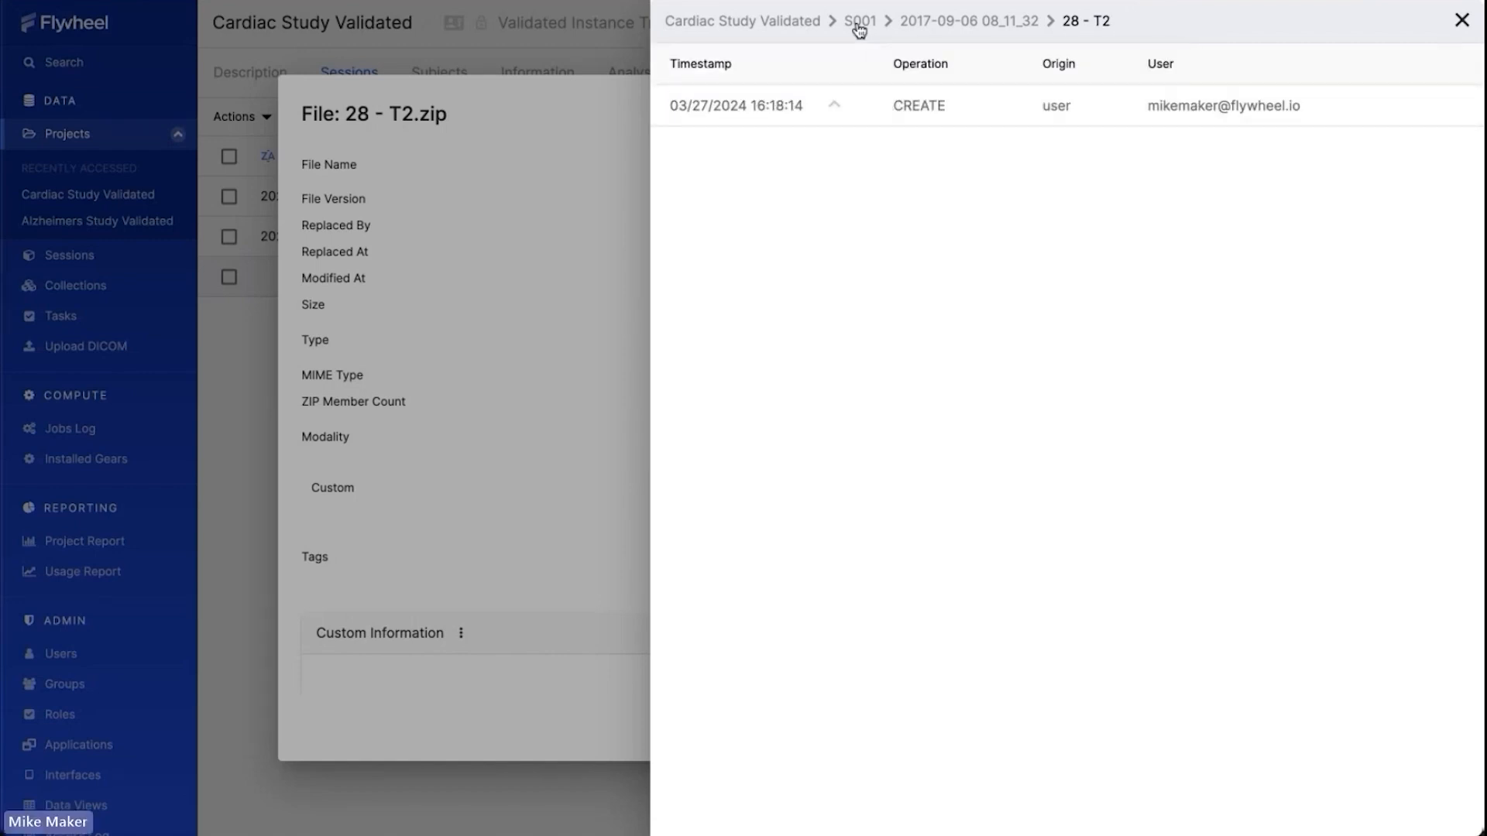
left_click(1461, 20)
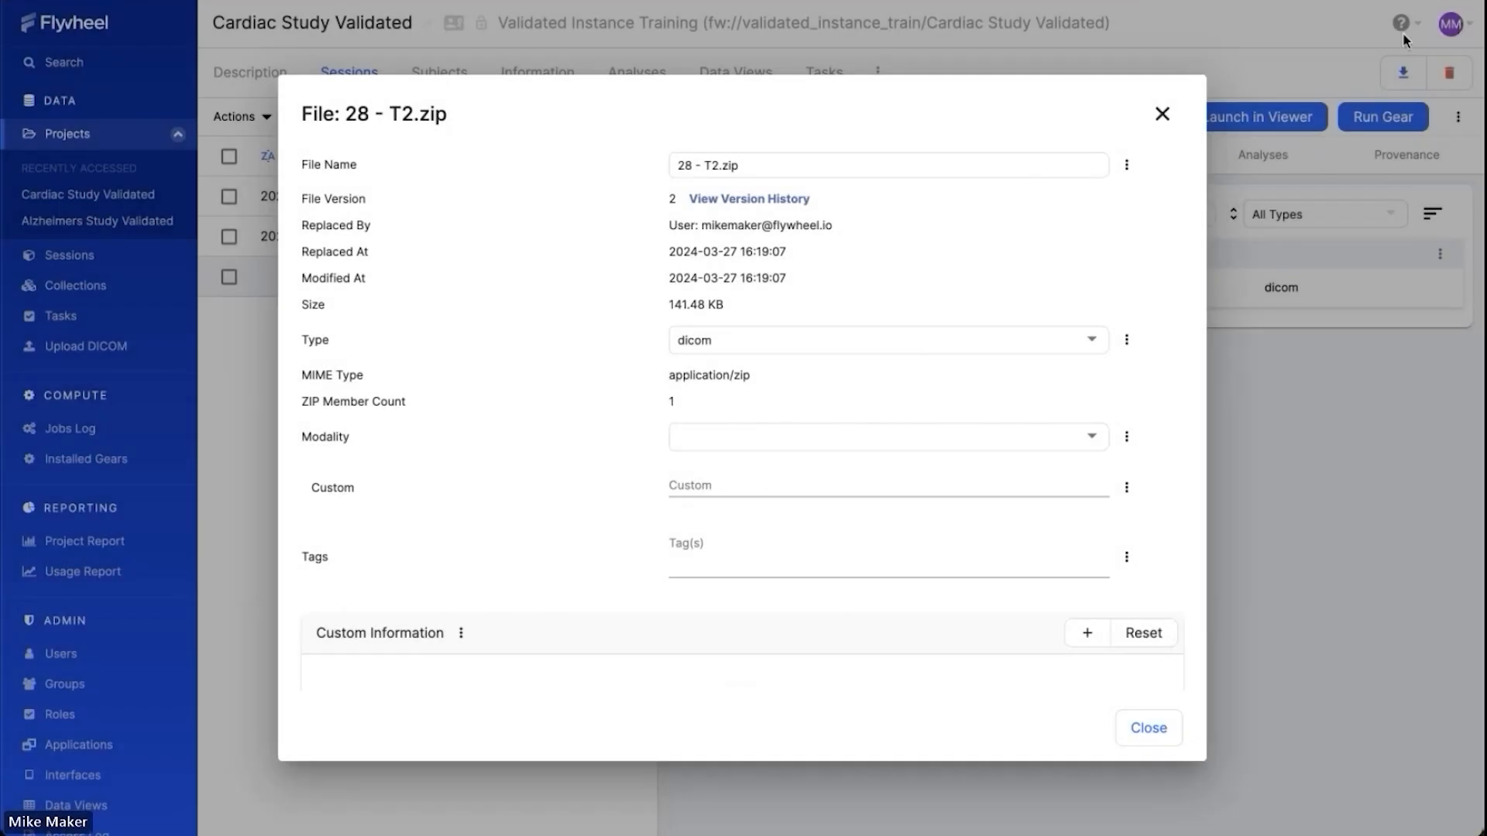
left_click(1162, 114)
Change the session's subject label to S002 and save the subject.
left_click(1005, 162)
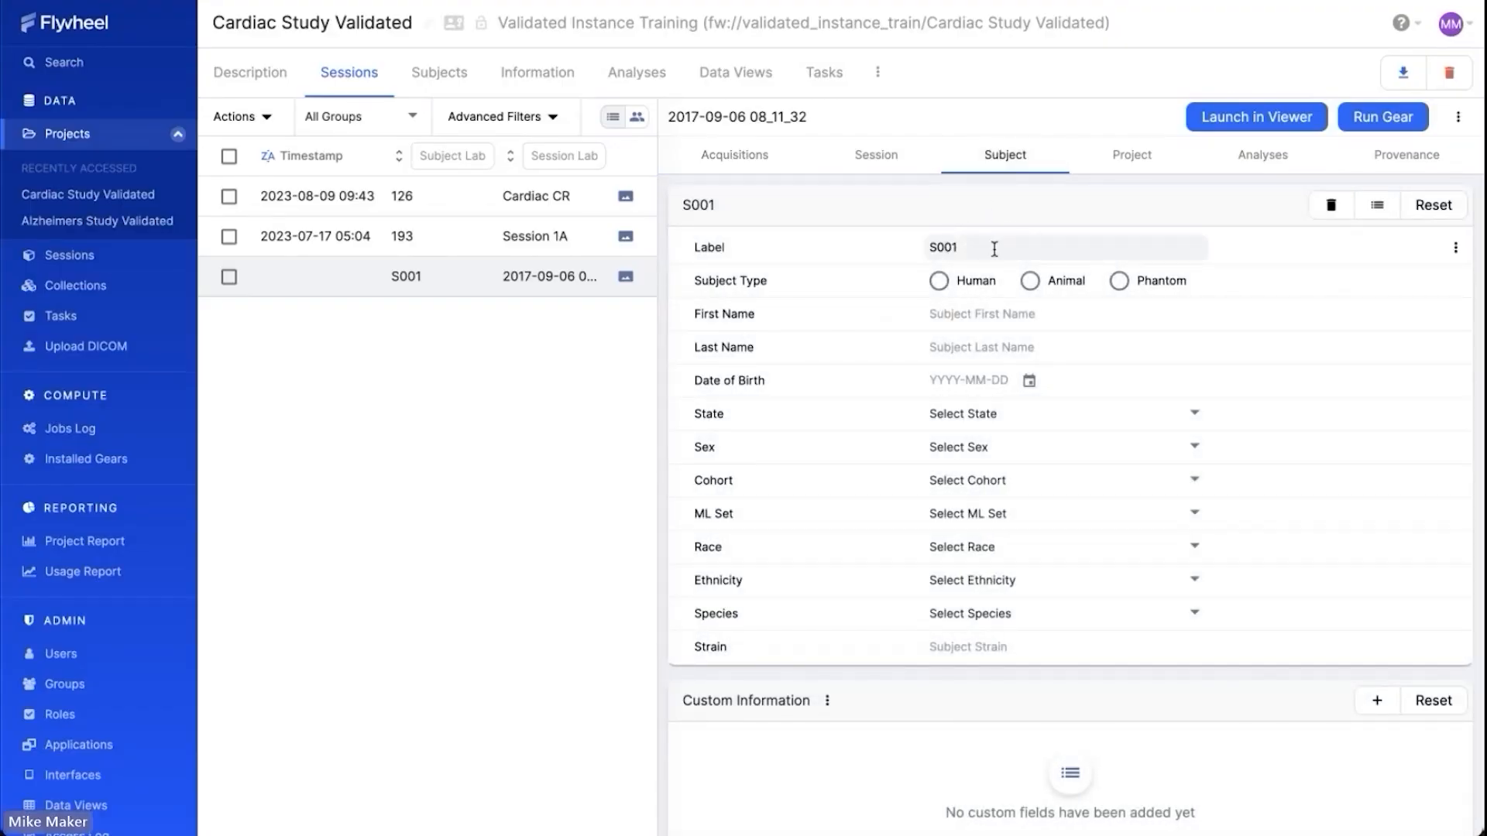
left_click(996, 248)
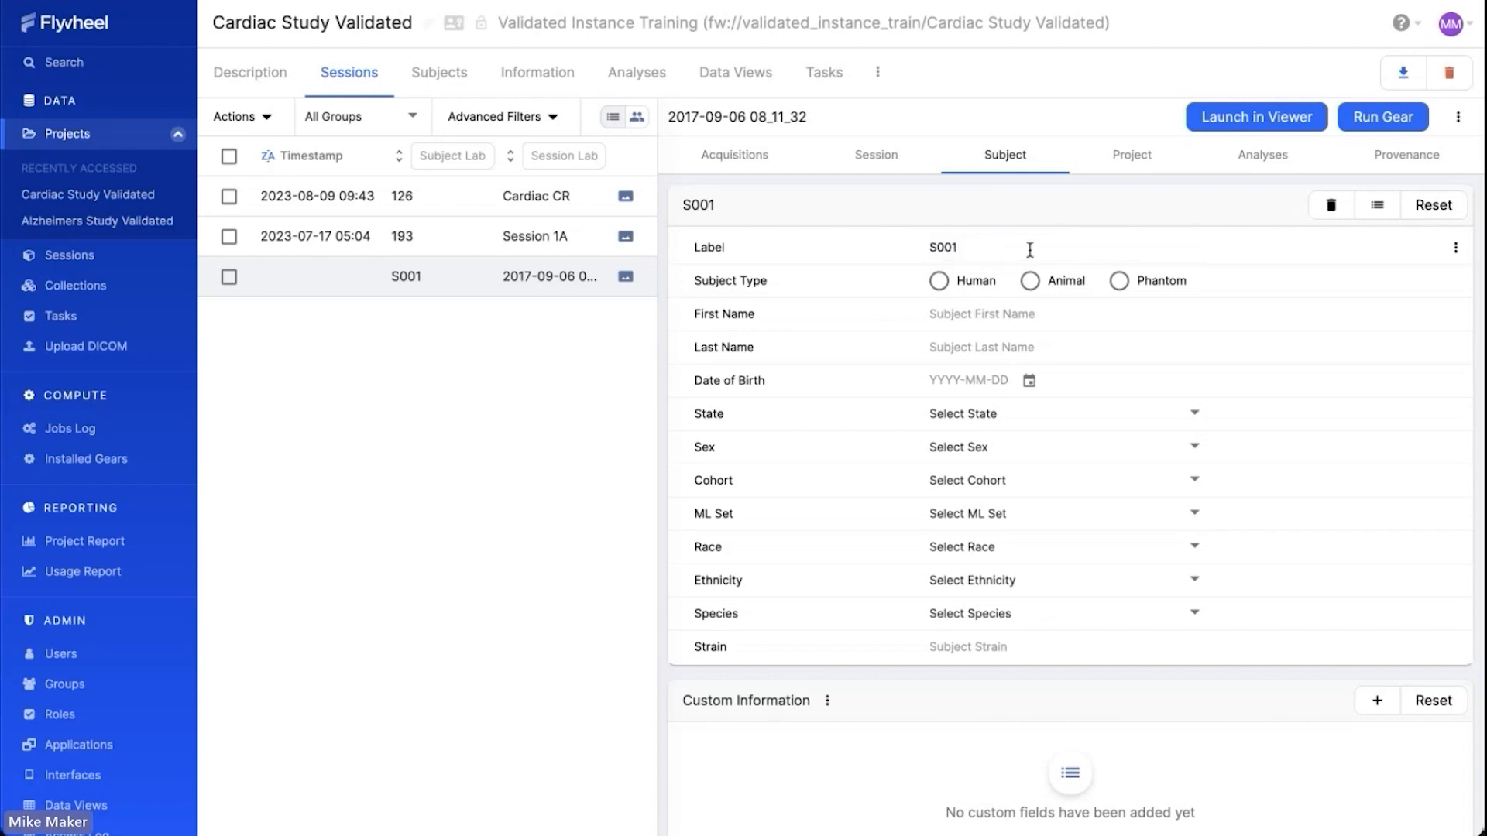
key("BackSpace")
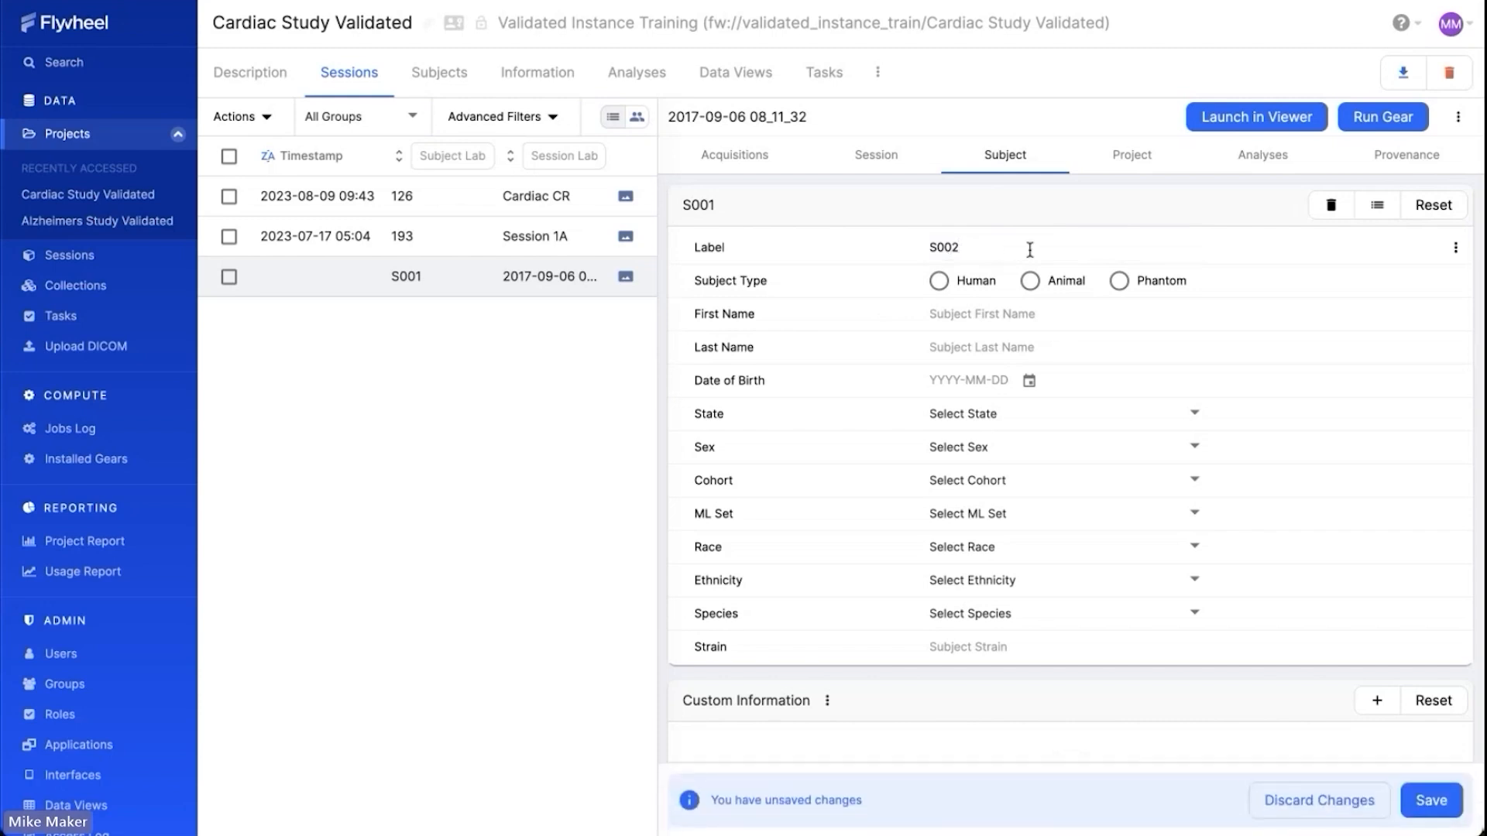
type("2")
left_click(1430, 805)
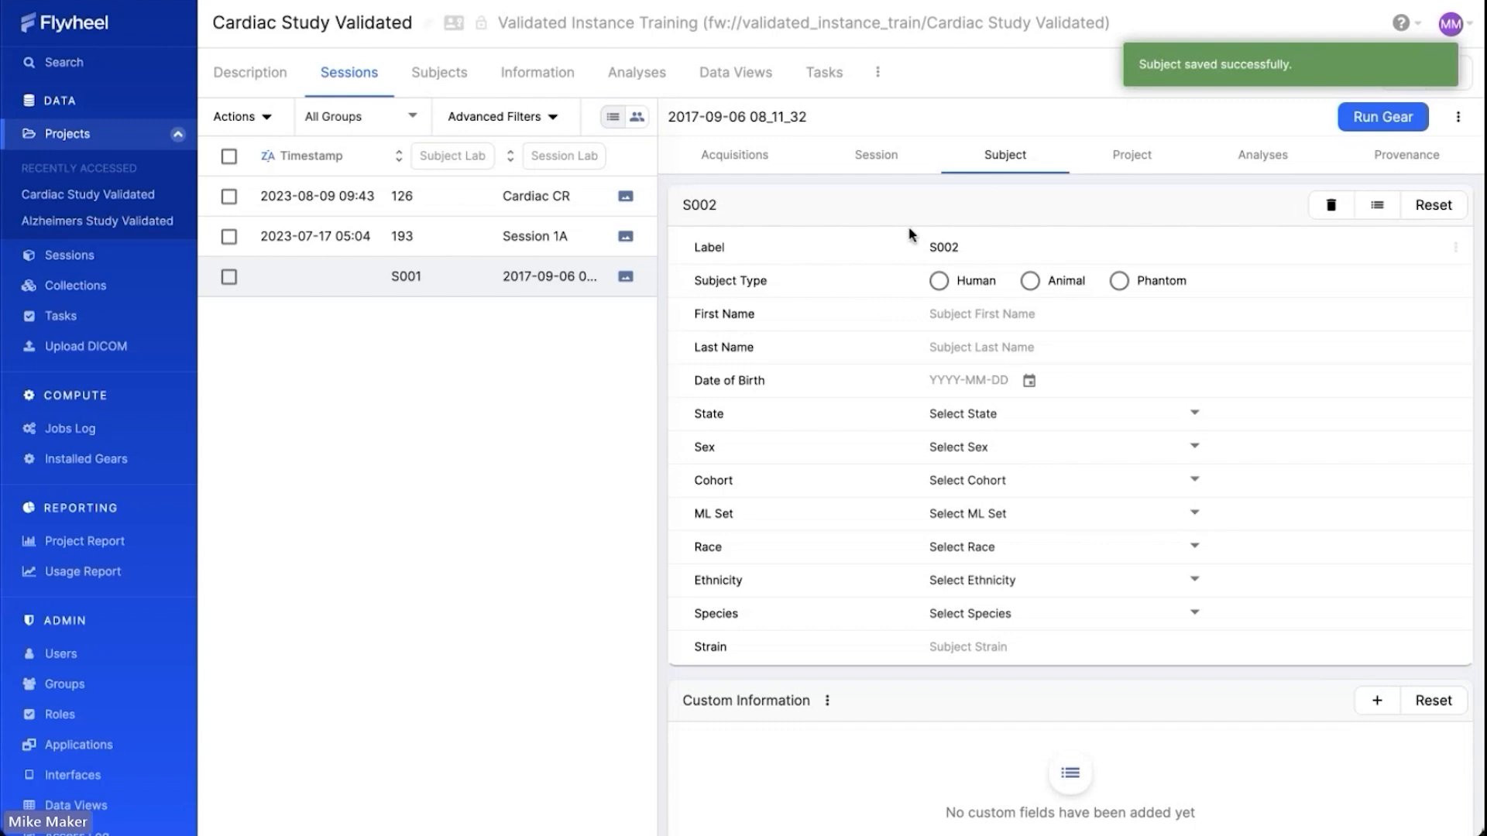
Delete 28 - T2.zip from the session's acquisition with the reason Data Is Not Part Of Study.
left_click(742, 157)
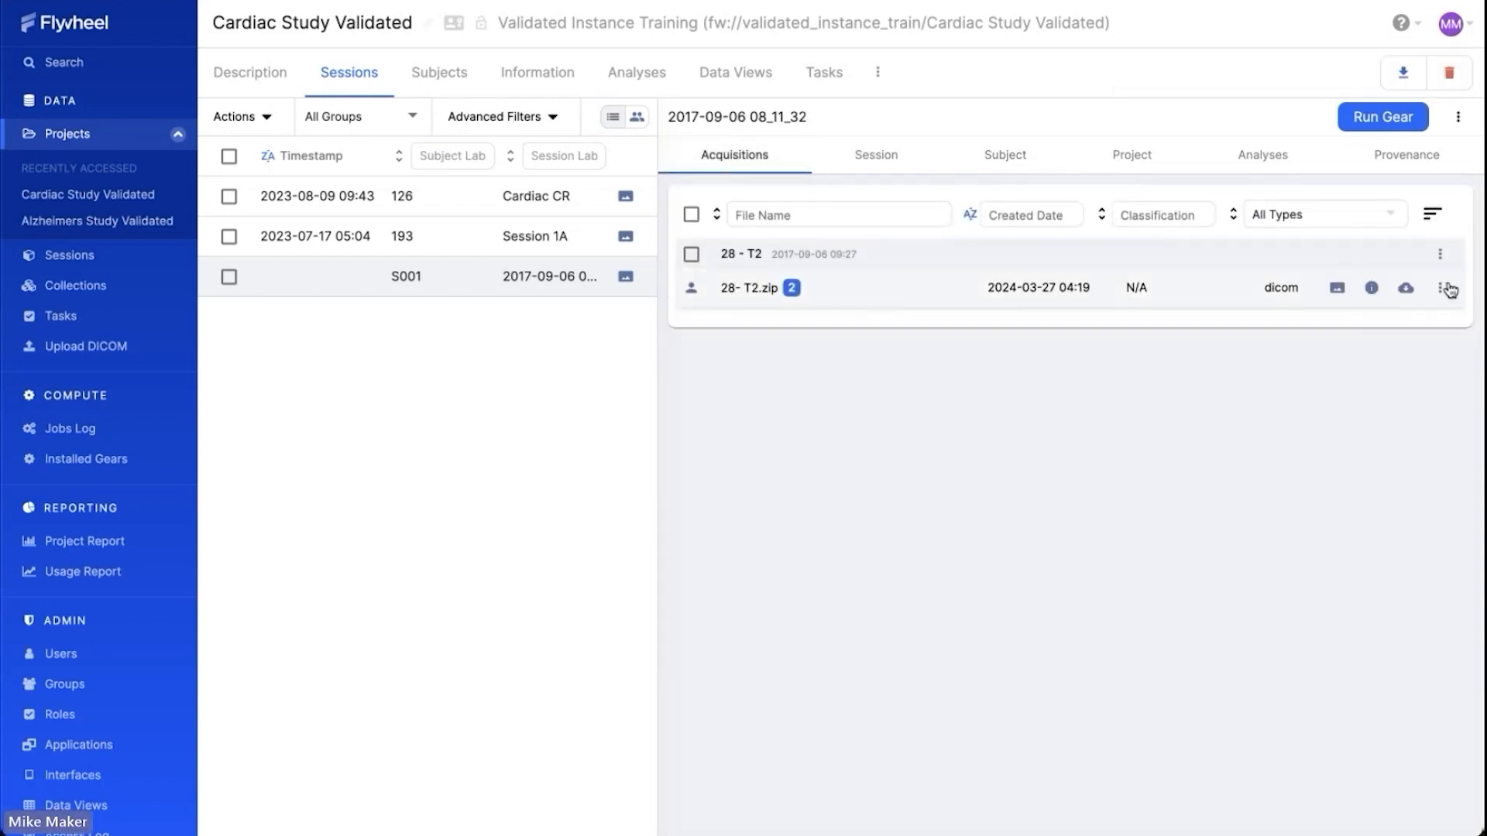
left_click(1442, 291)
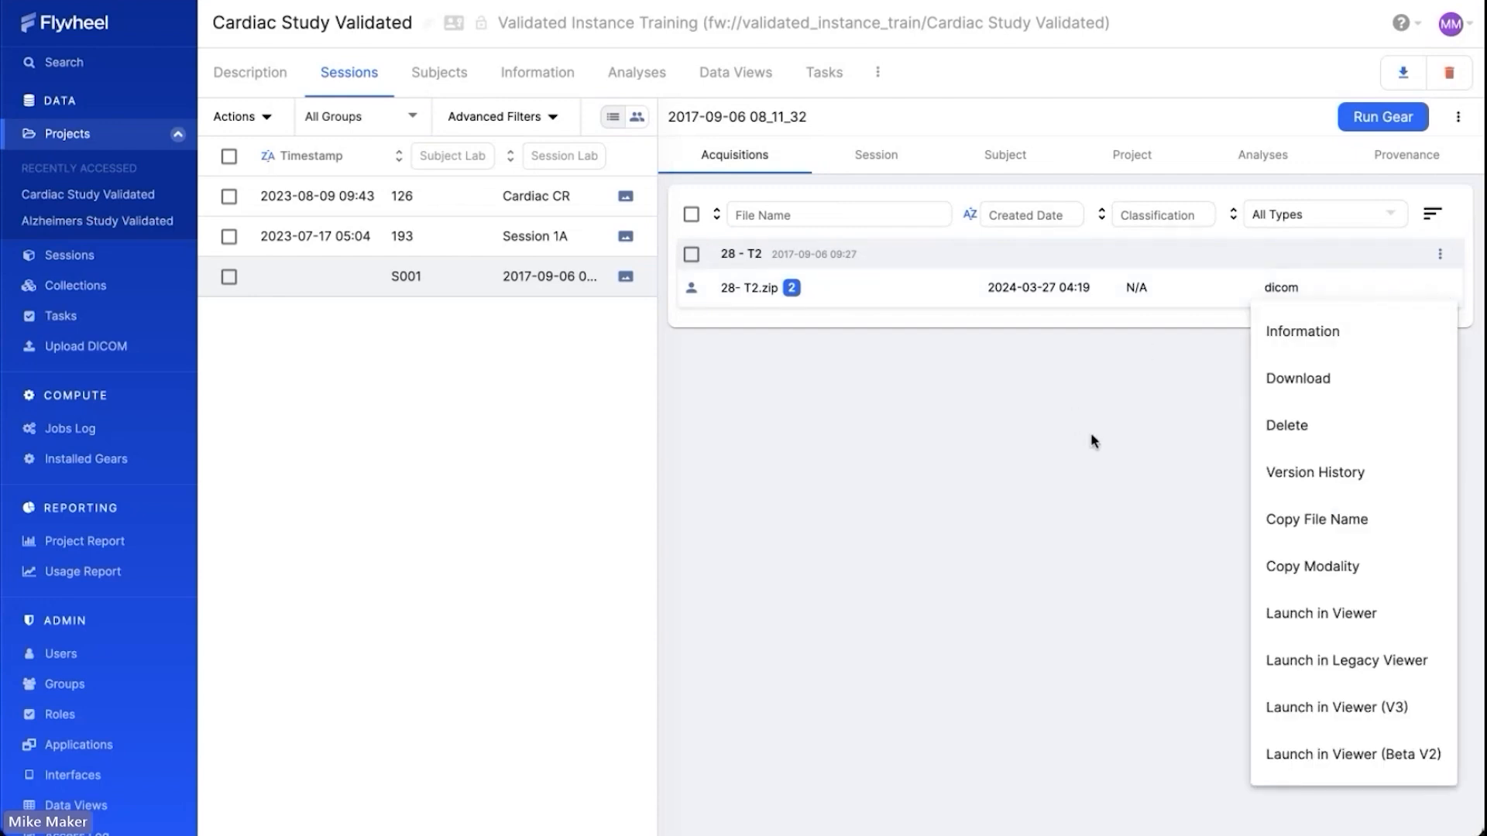
left_click(1287, 425)
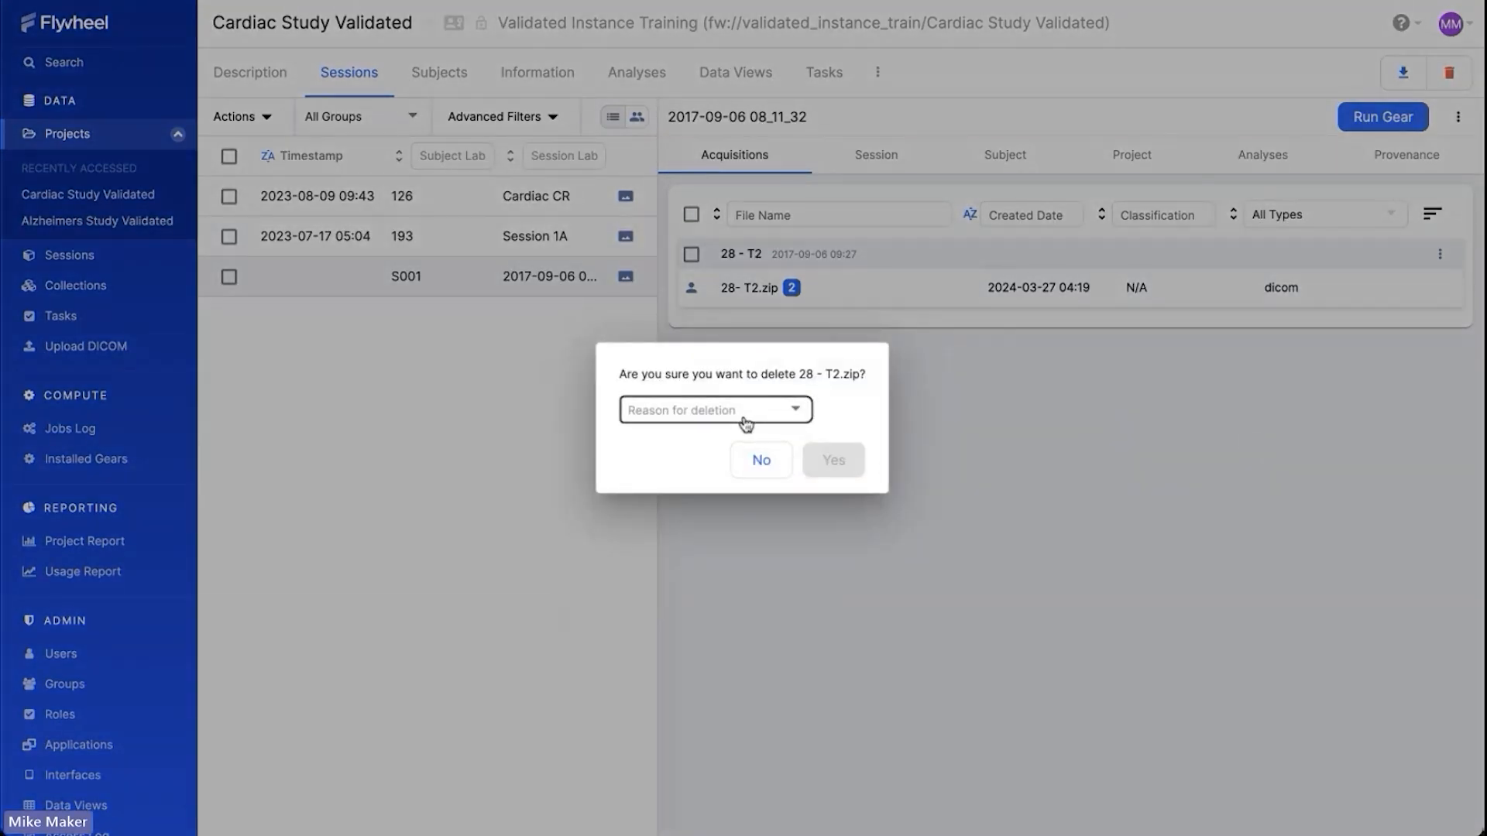
left_click(691, 418)
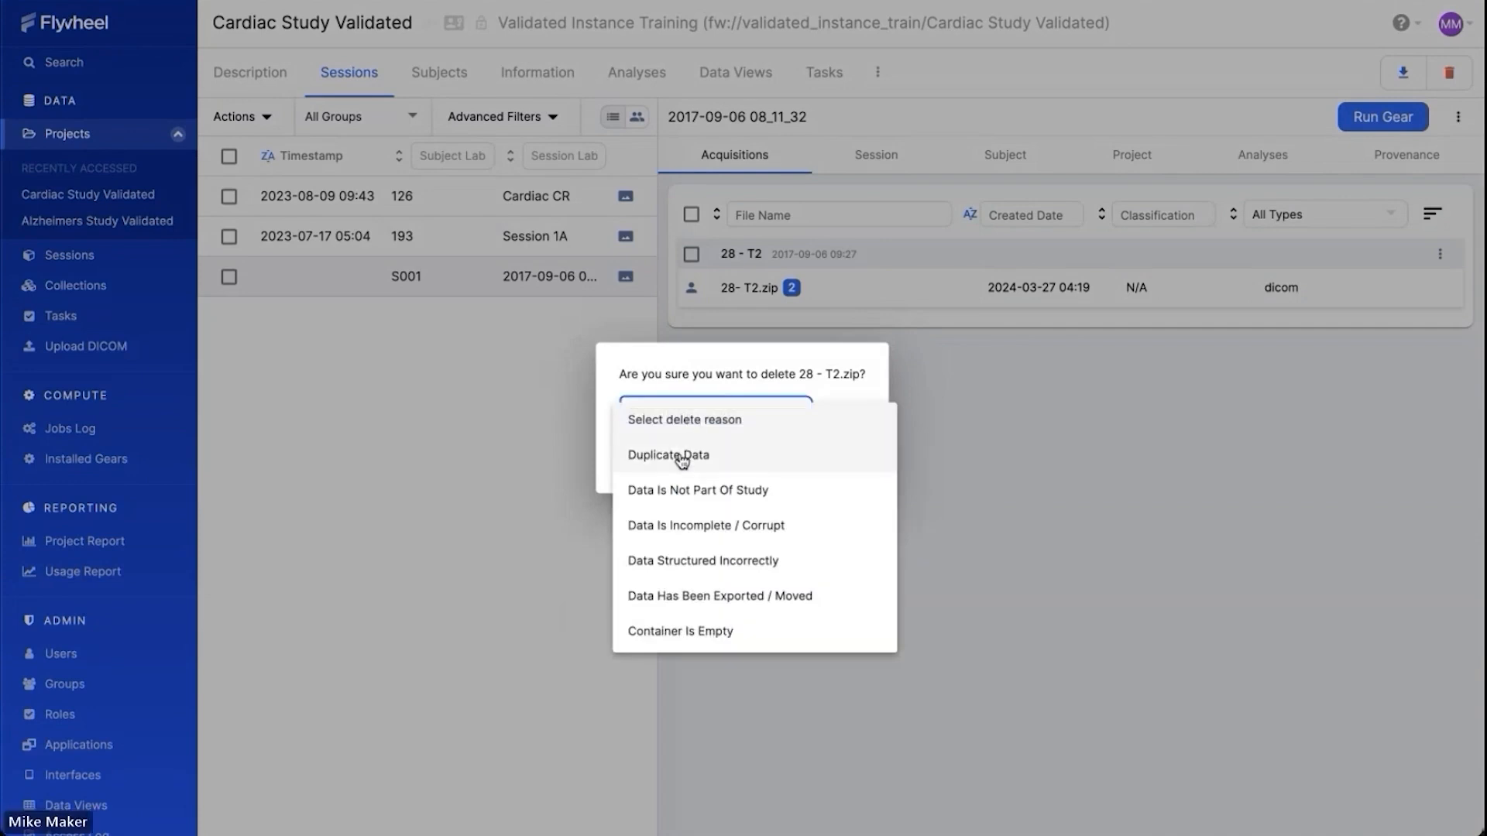
left_click(678, 499)
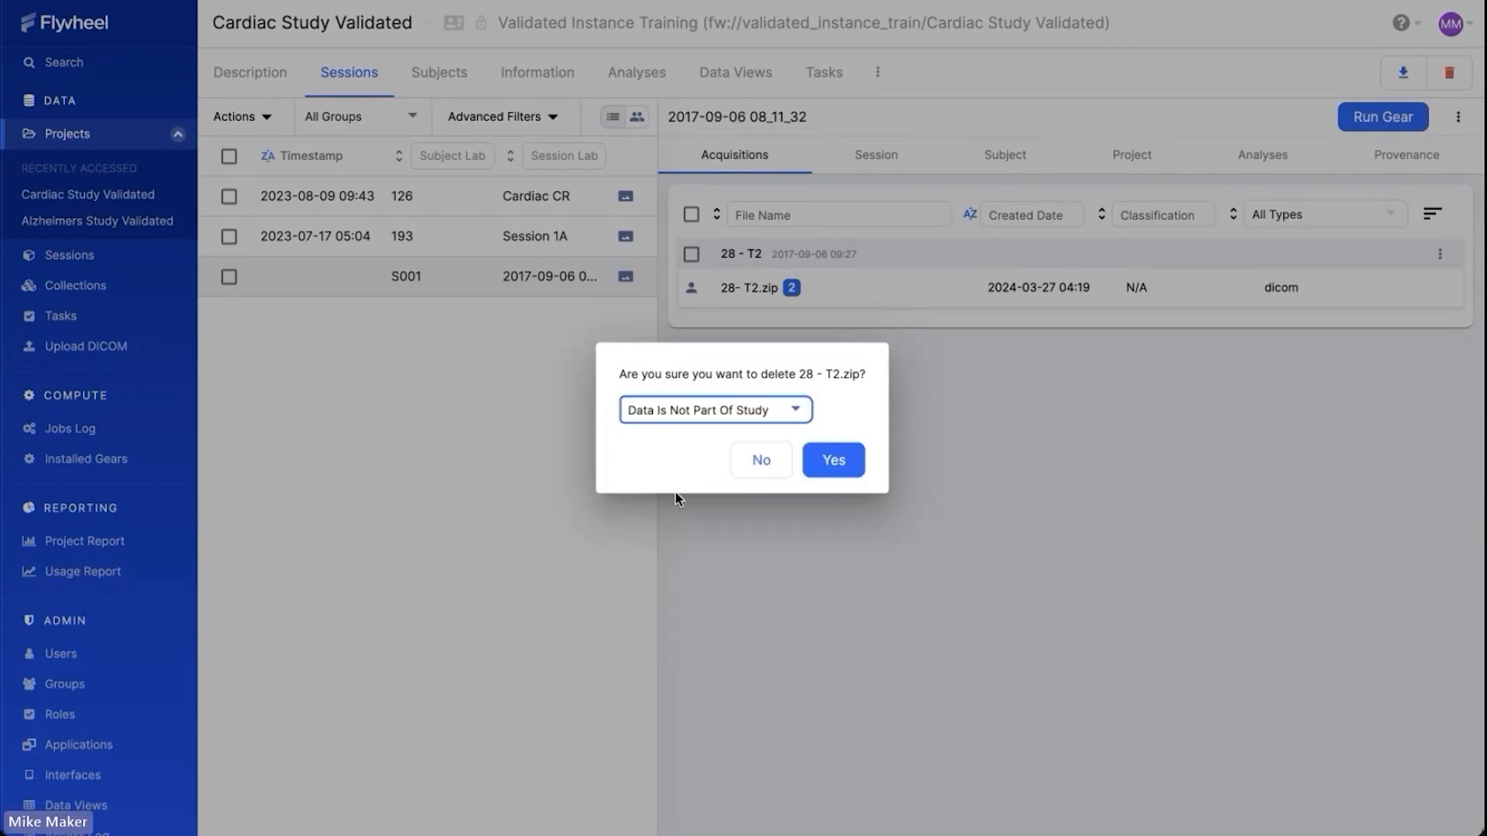
left_click(834, 461)
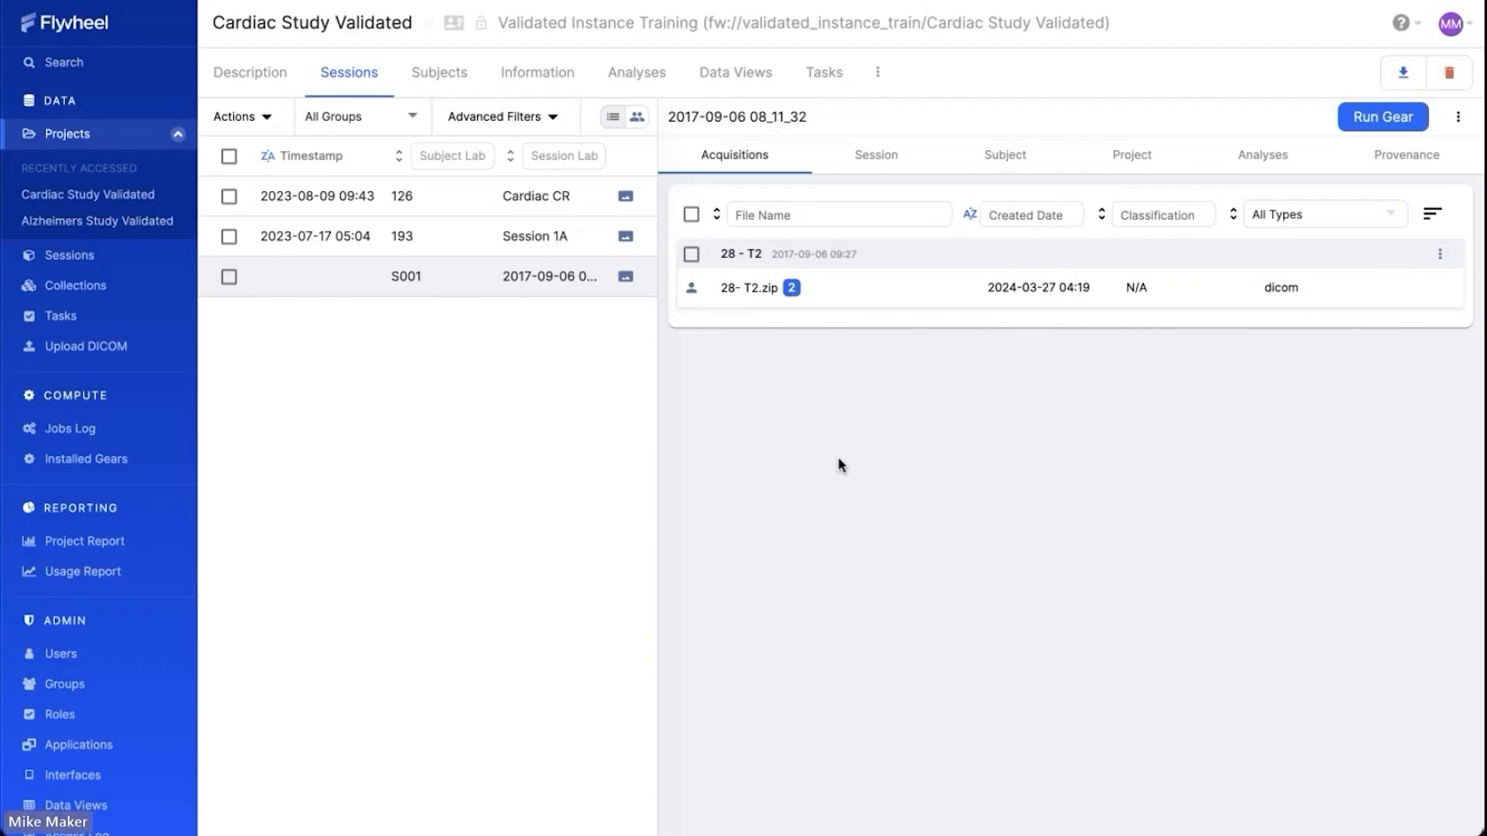
Start a new audit trail report for the Cardiac Study Validated project and name it Video_Demo.
left_click(879, 74)
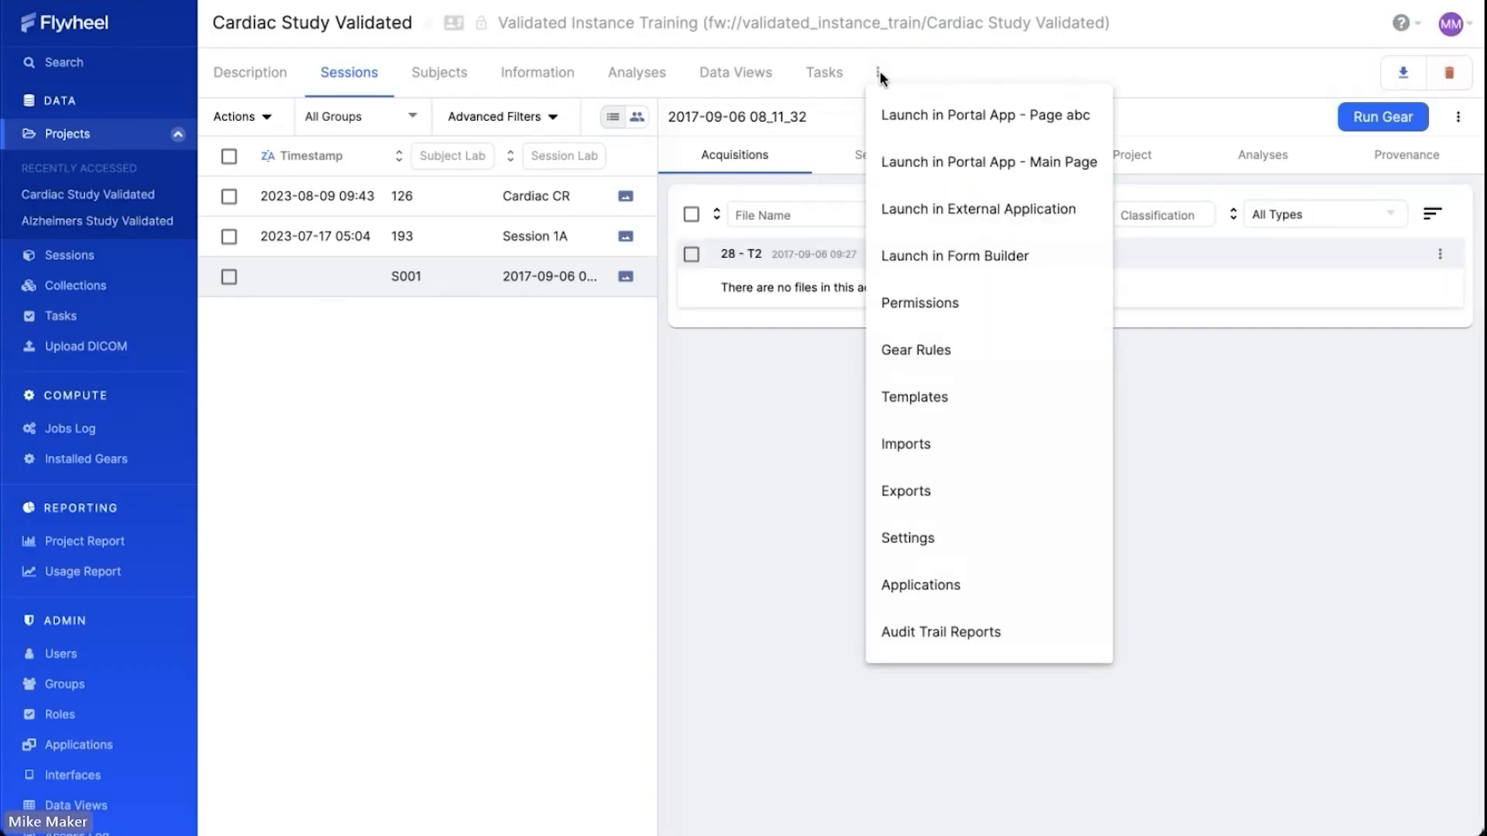
left_click(943, 637)
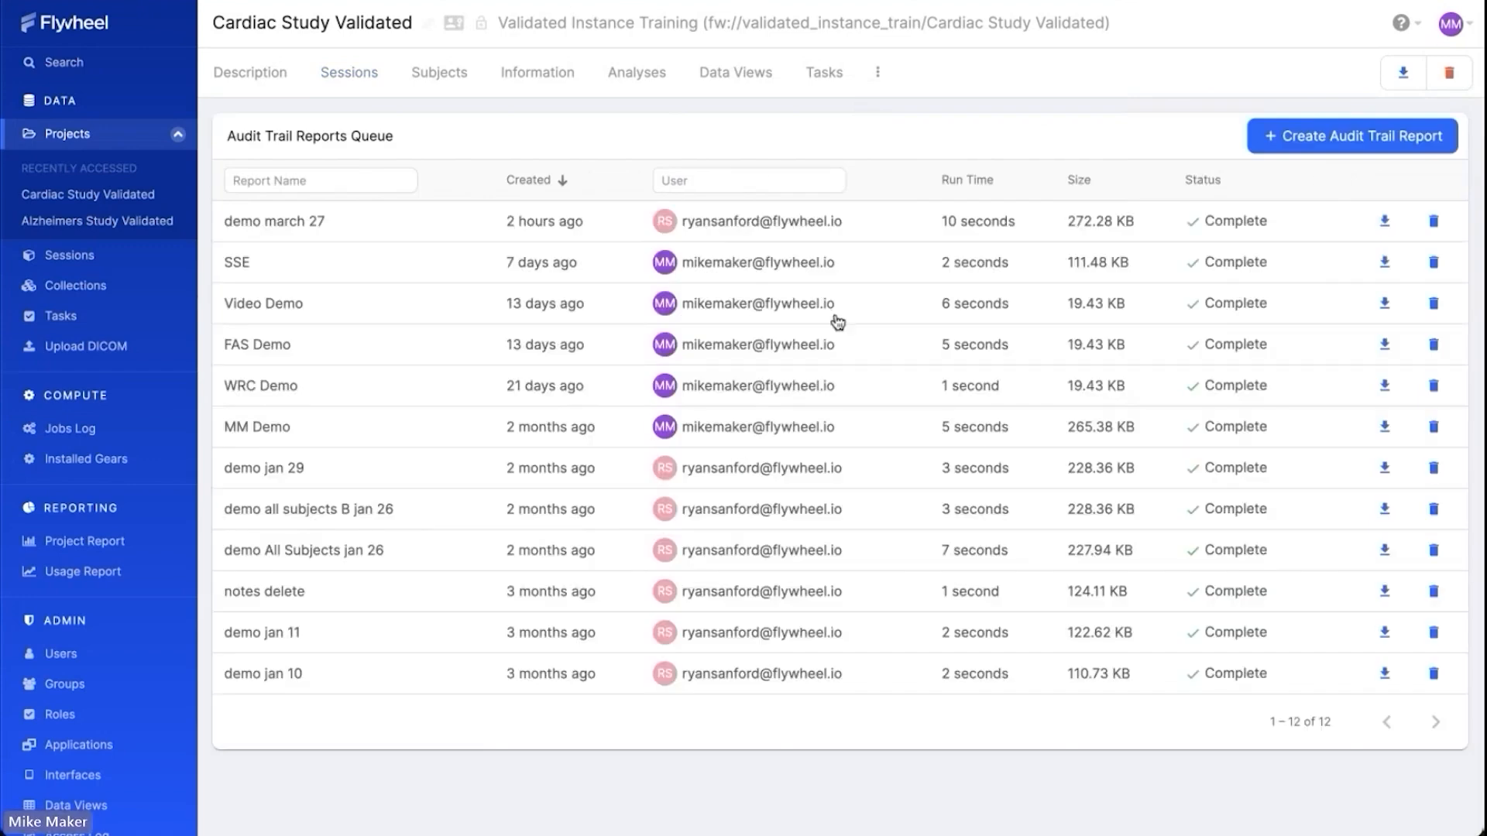
left_click(1296, 145)
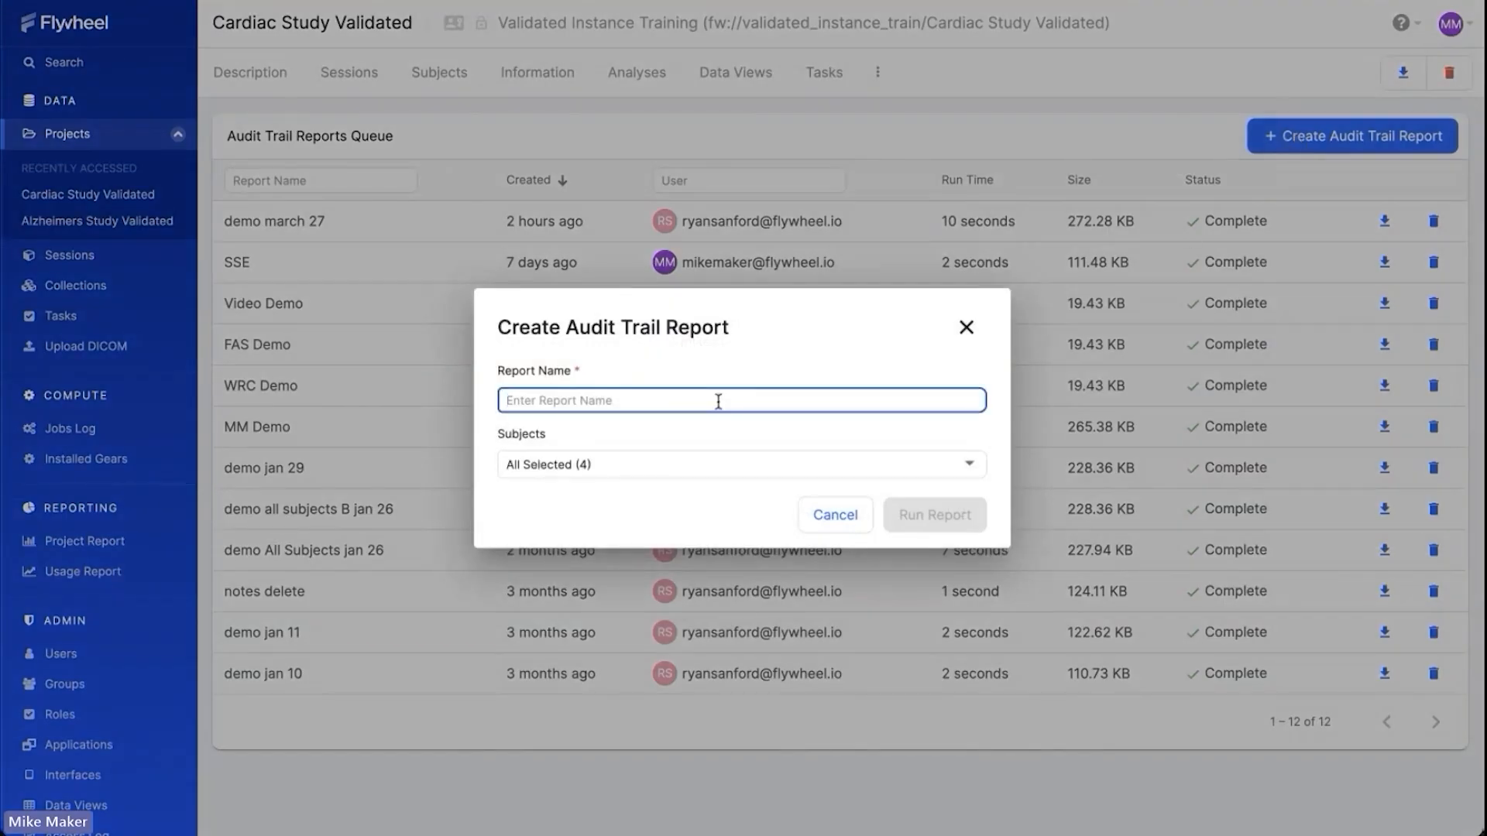
type("Video")
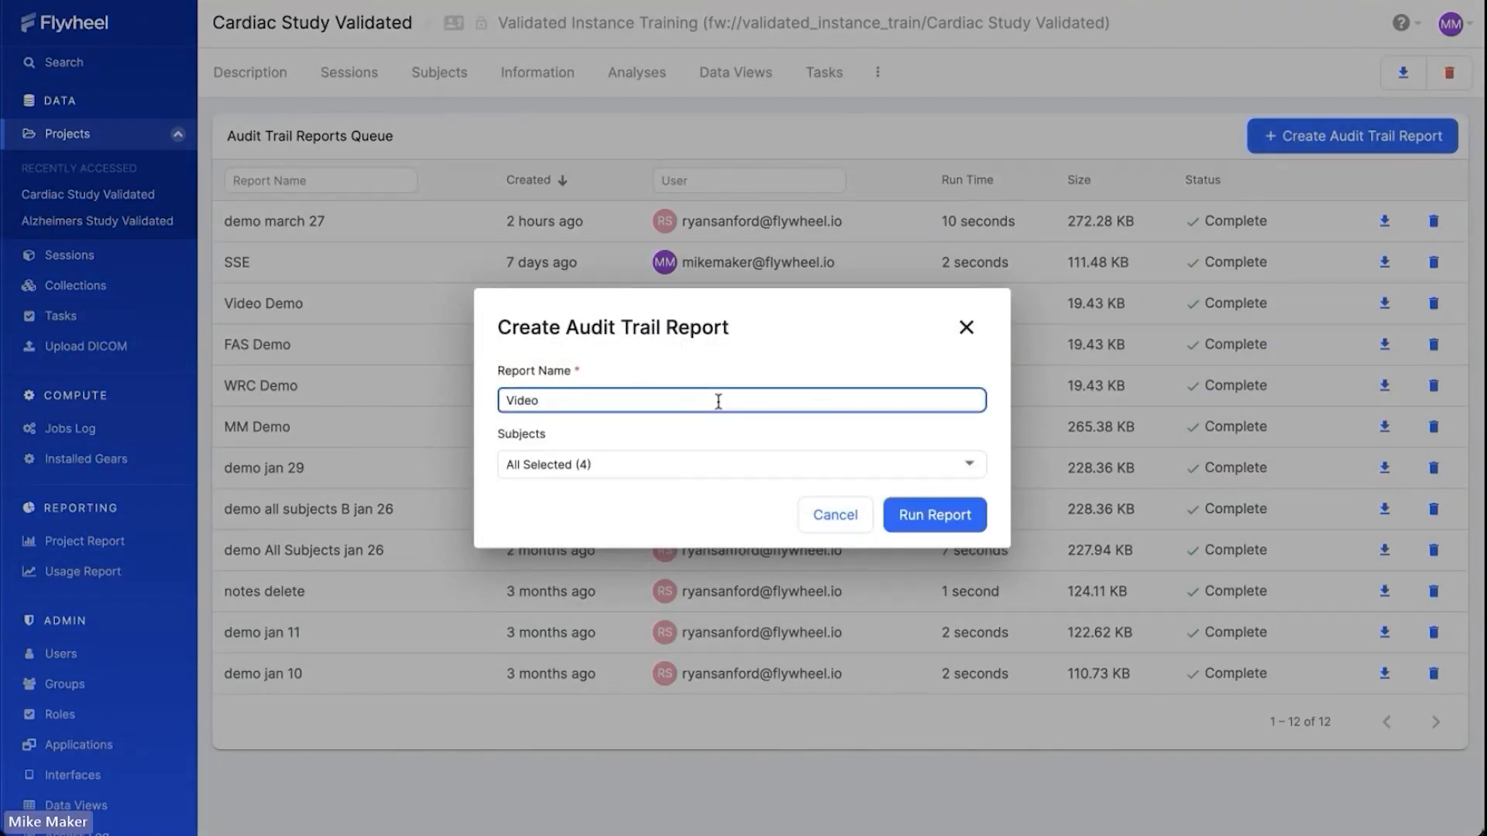
type("_Demo")
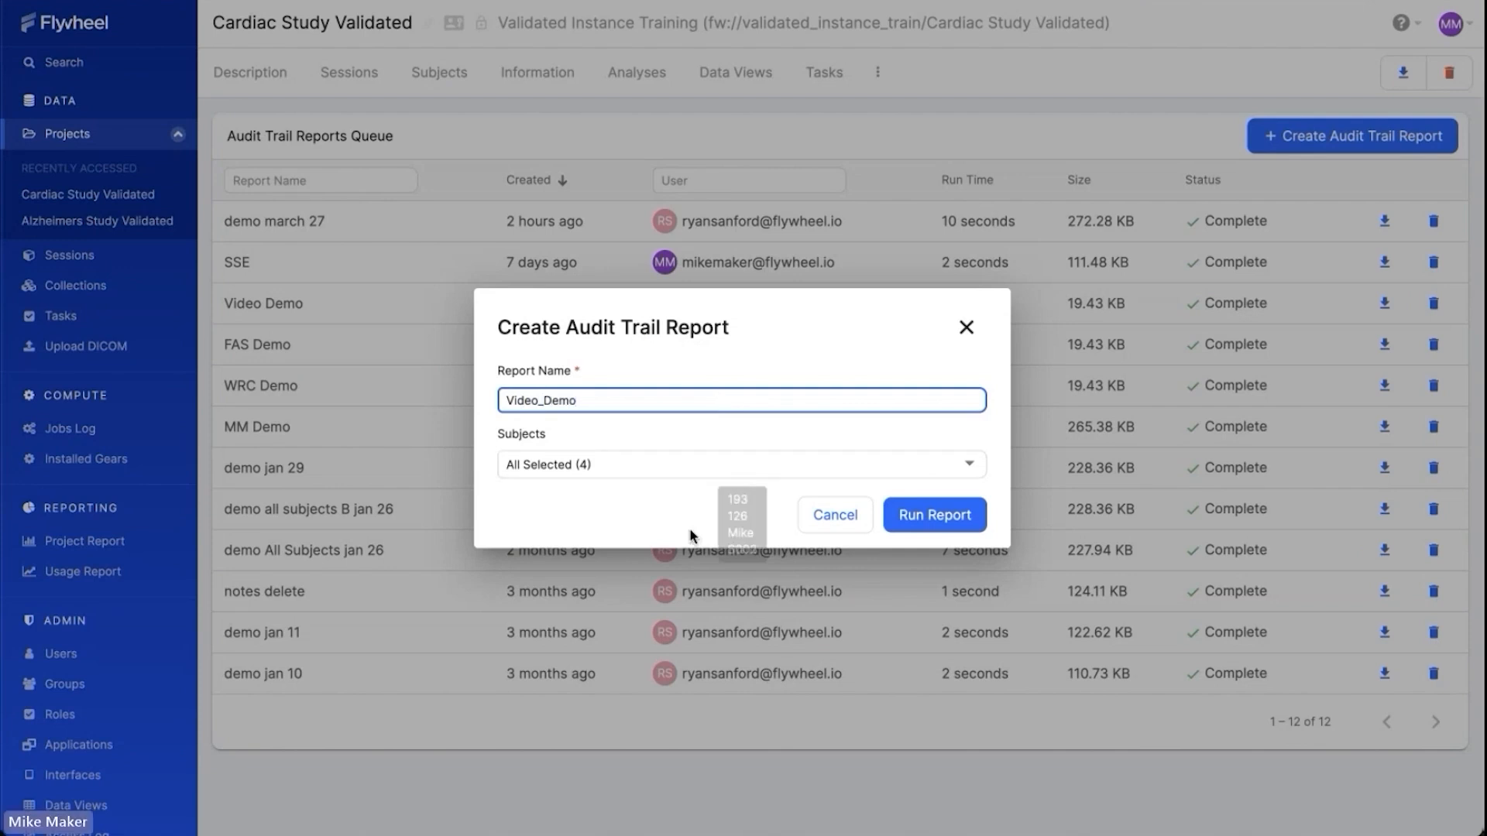
Limit the report to subject S002 only and run it.
left_click(652, 468)
left_click(508, 507)
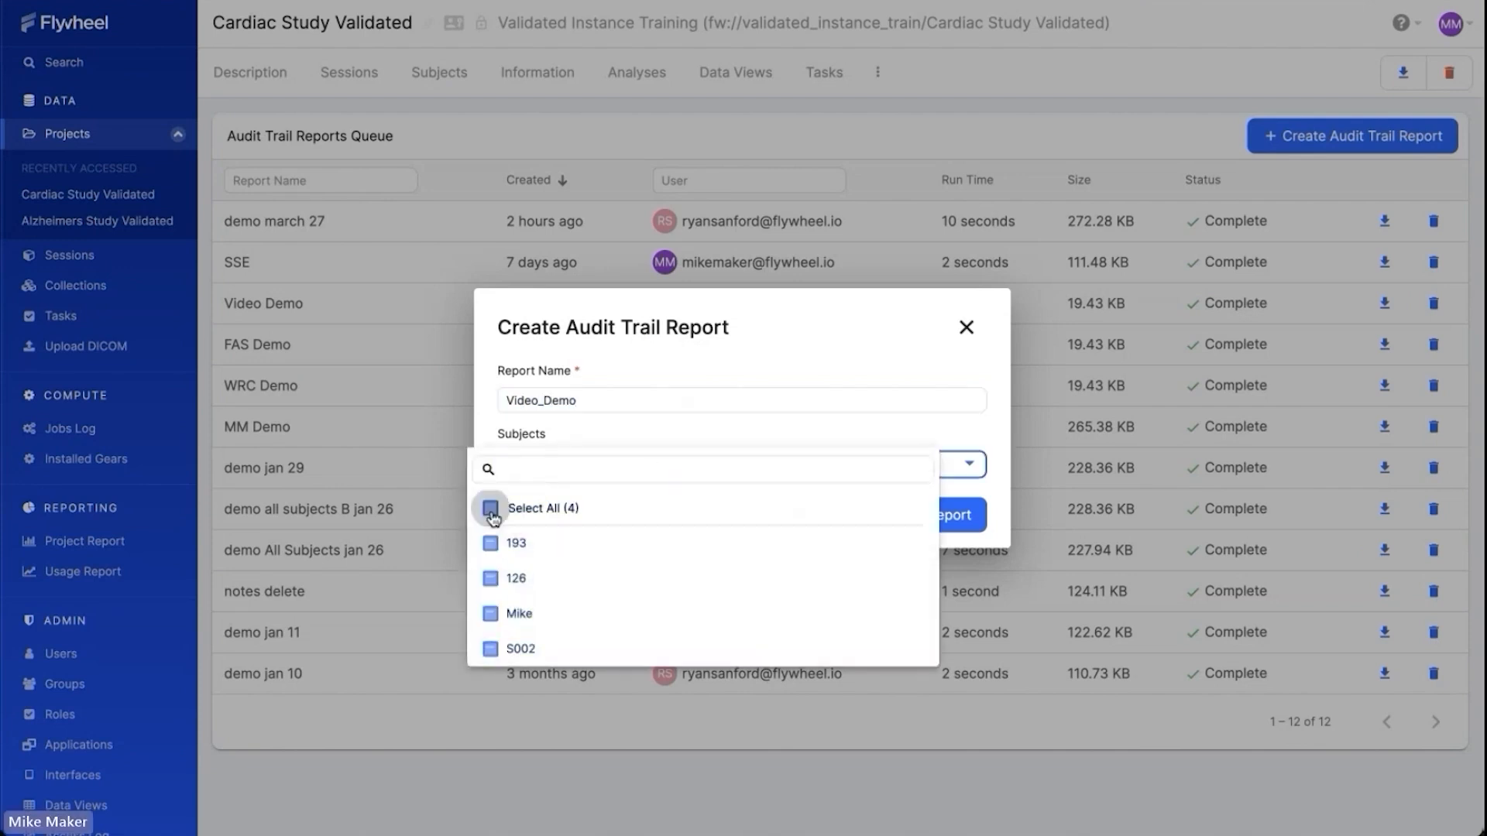
left_click(491, 650)
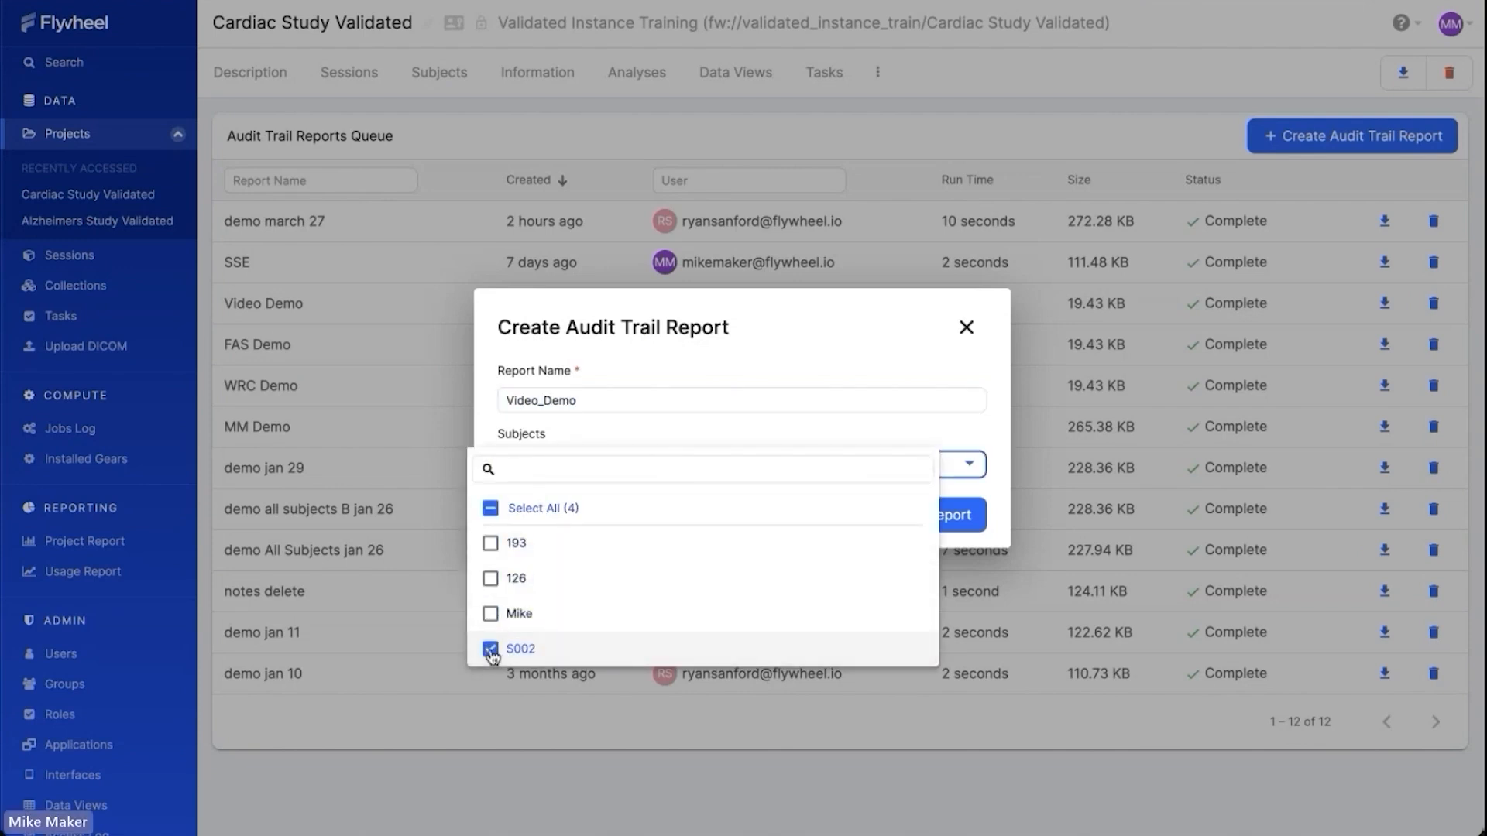
left_click(780, 352)
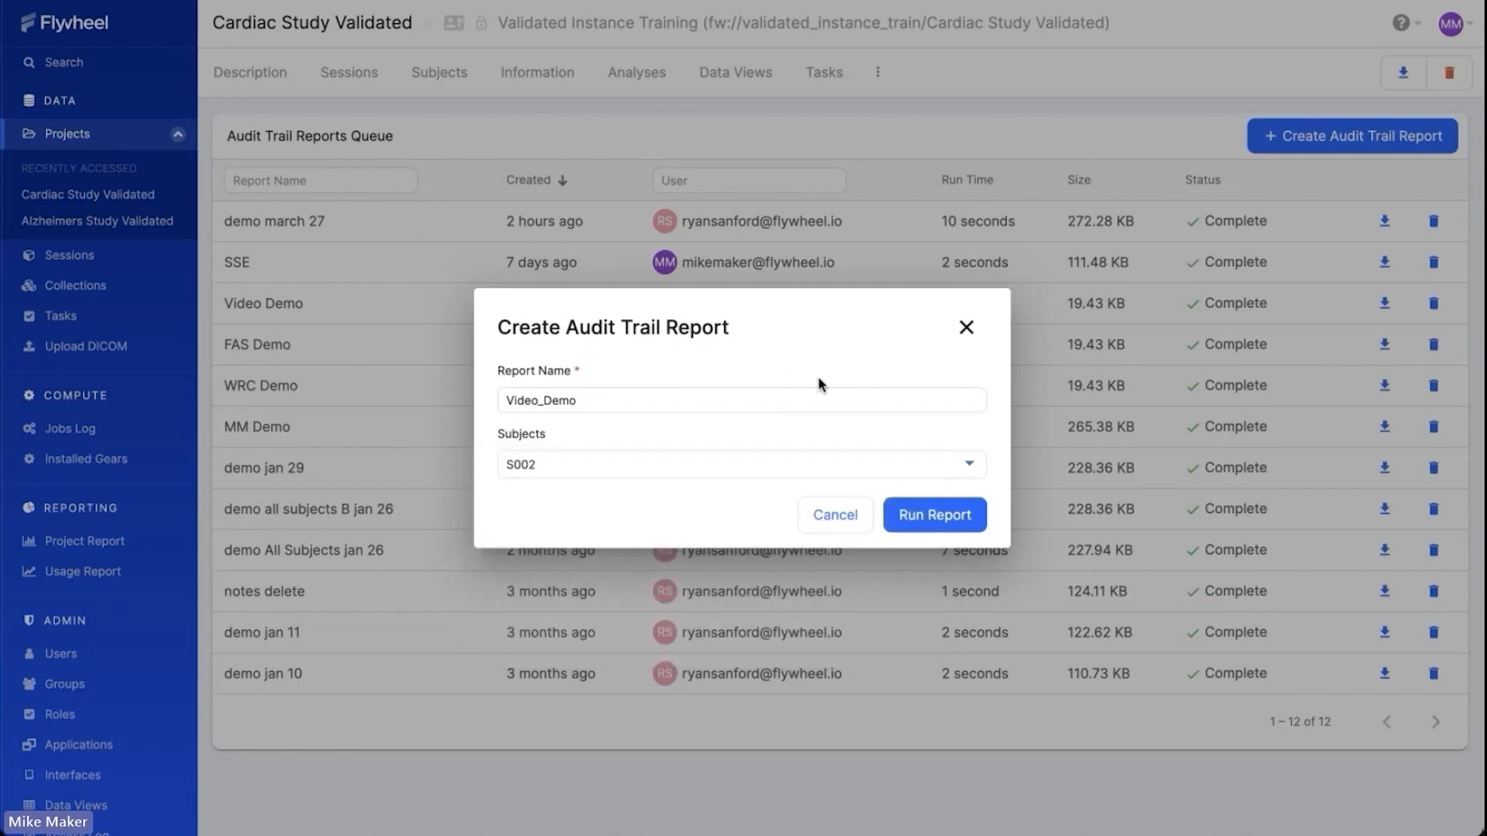
left_click(946, 520)
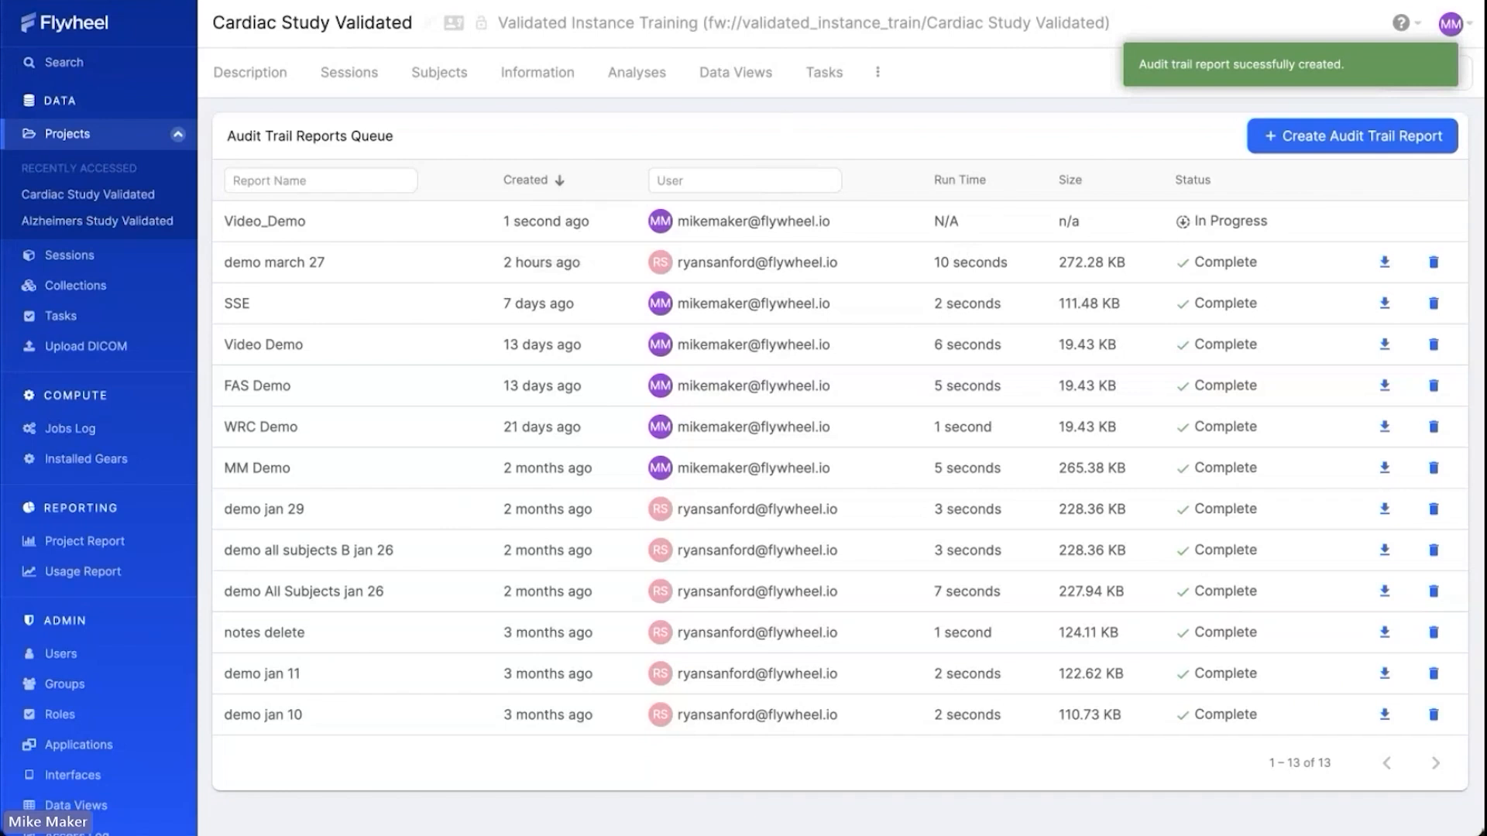
Refresh the reports queue, download the Video_Demo audit trail report and open the file in Excel.
key("ctrl+r")
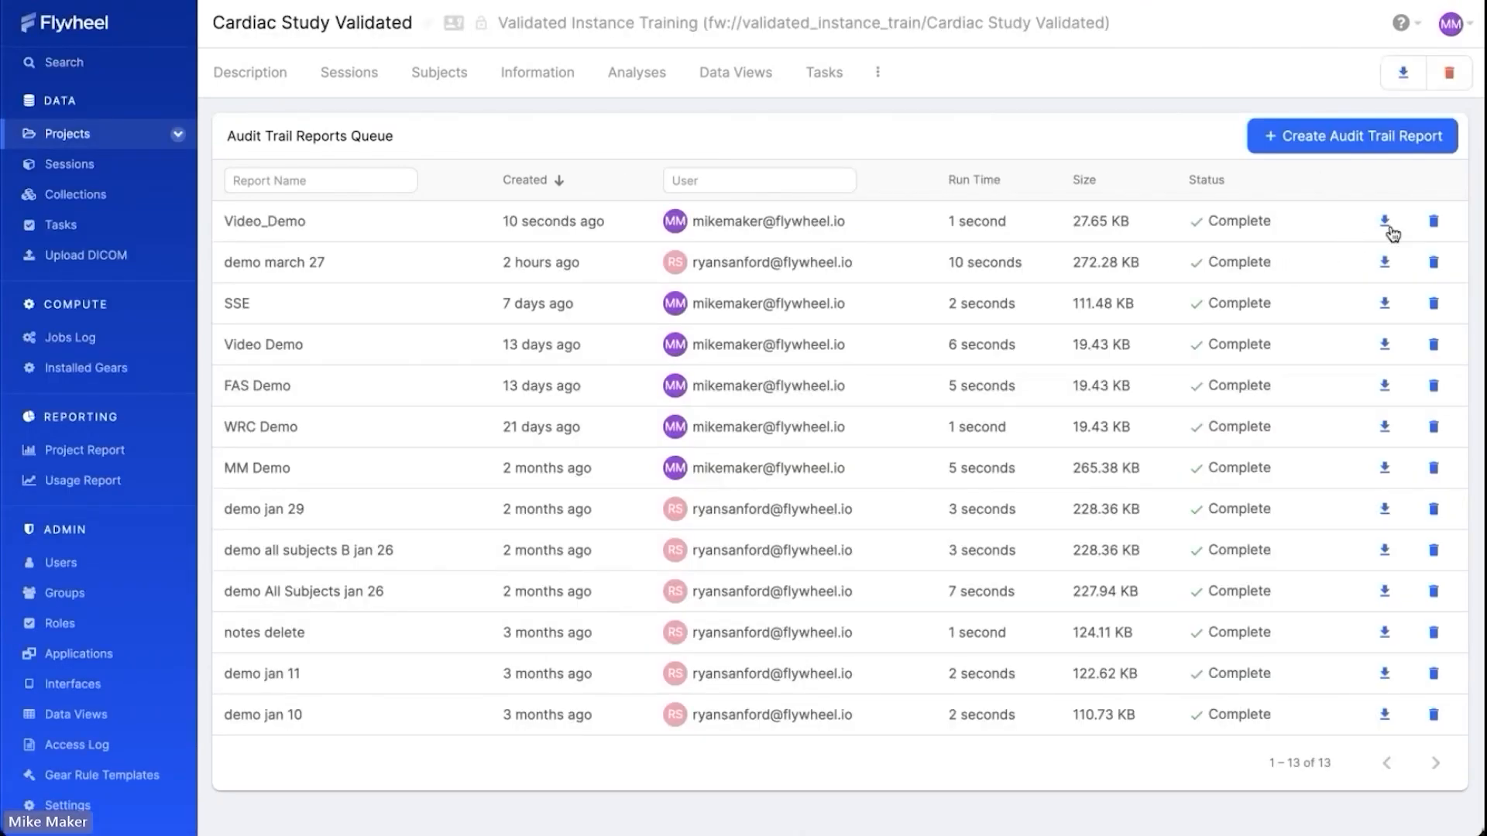
left_click(1385, 225)
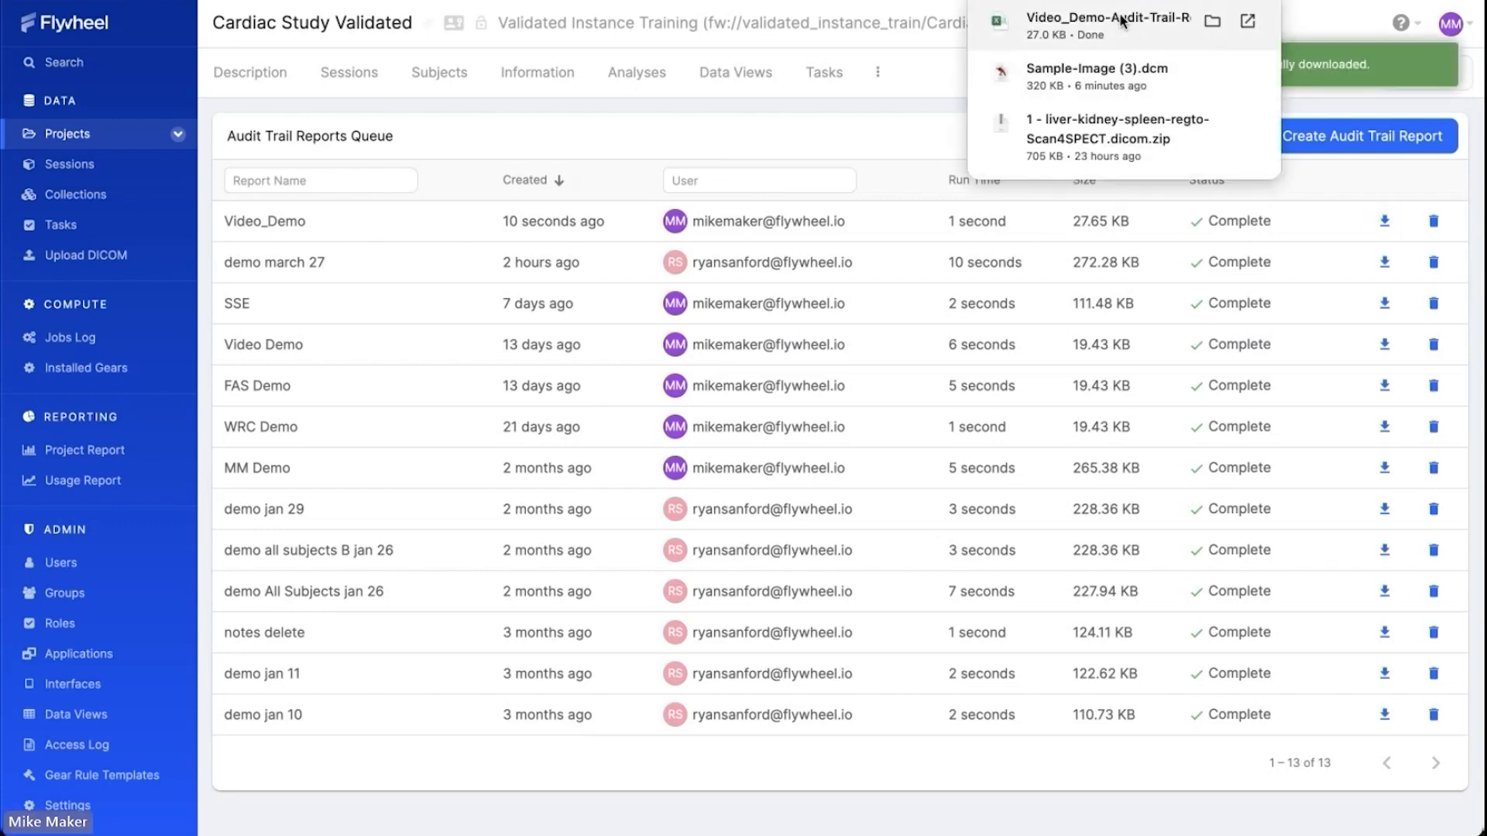
left_click_drag(0, 2, 450, 2)
Auto-fit the width of all columns in the report sheet and clear the selection.
left_click(14, 118)
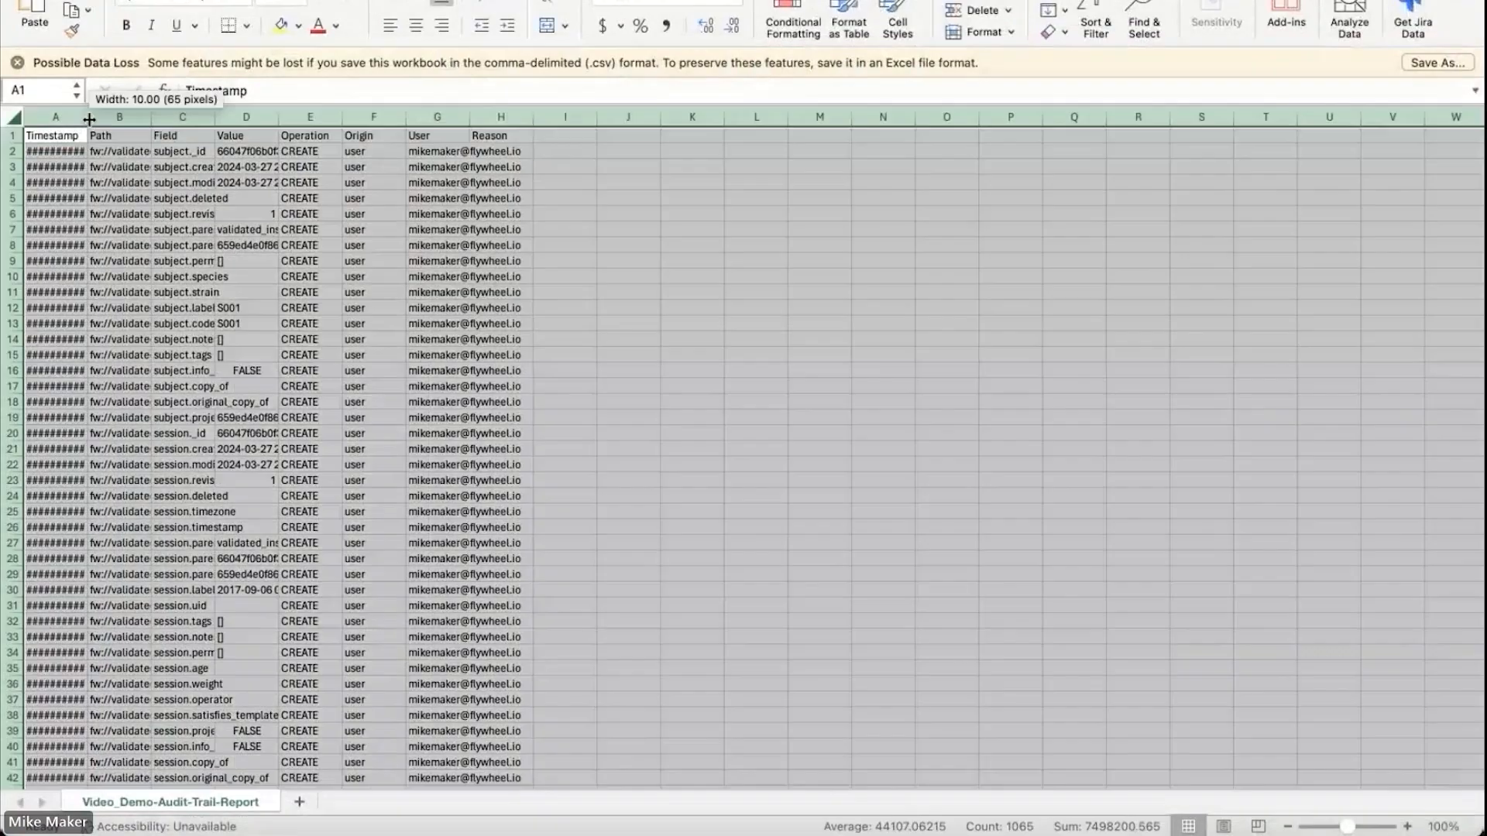
double_click(90, 119)
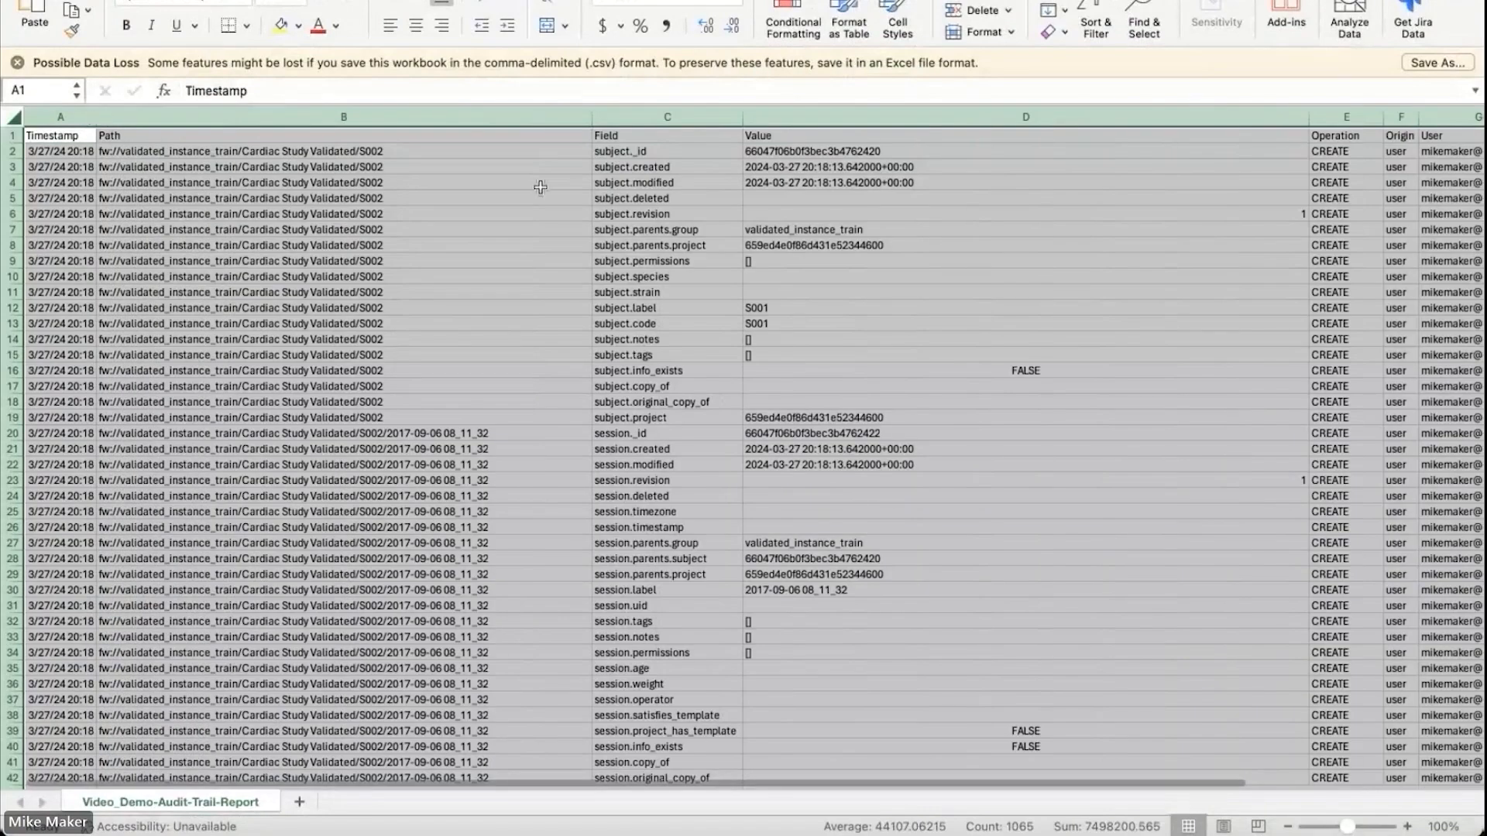
scroll(816, 227, "right", 2)
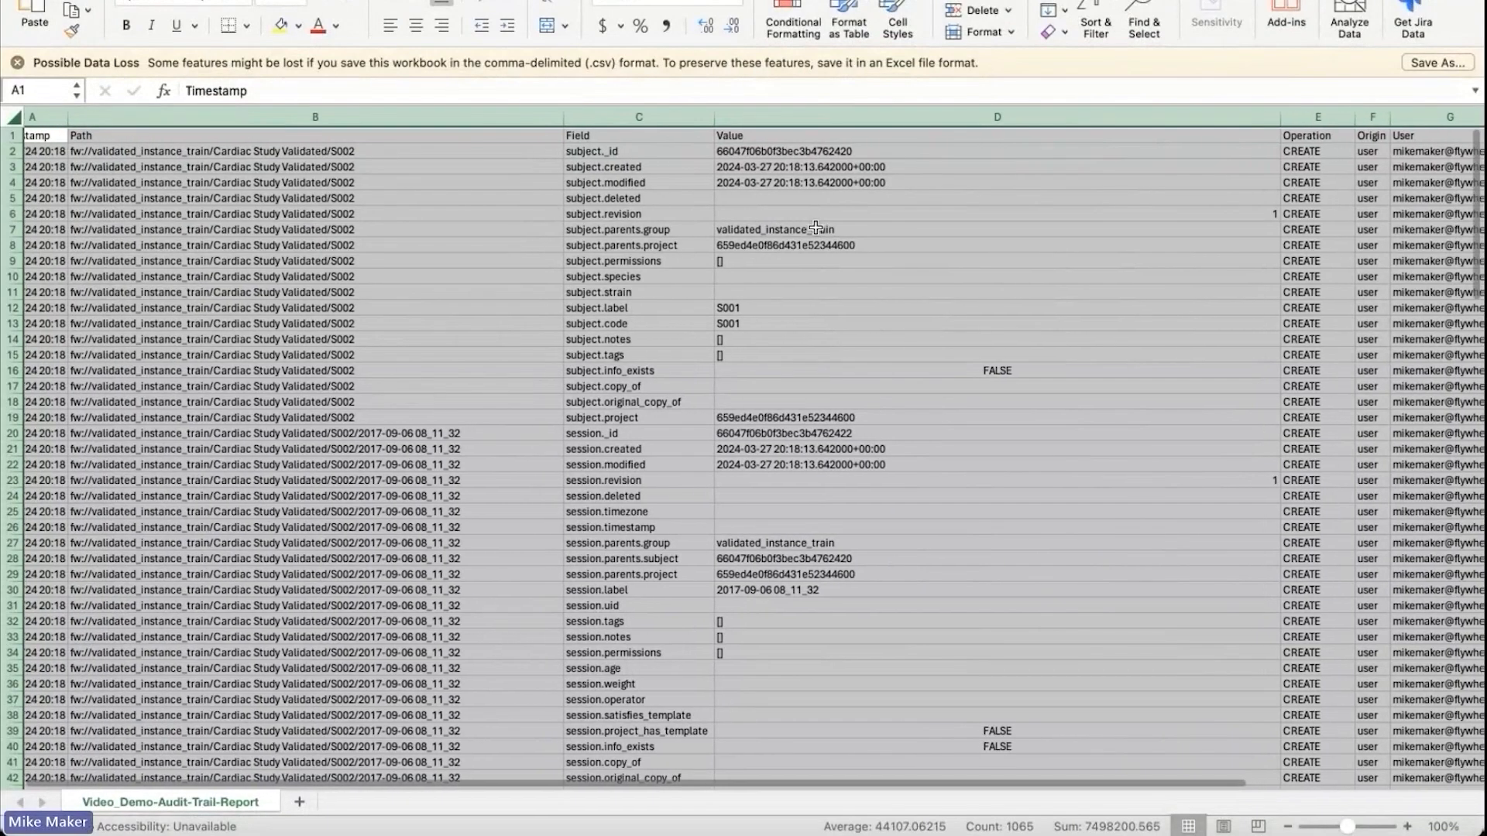
left_click(816, 227)
Examine the fields and values of the subject, session, acquisition and file creation entries in the report.
left_click_drag(582, 151, 594, 325)
scroll(593, 371, "down", 3)
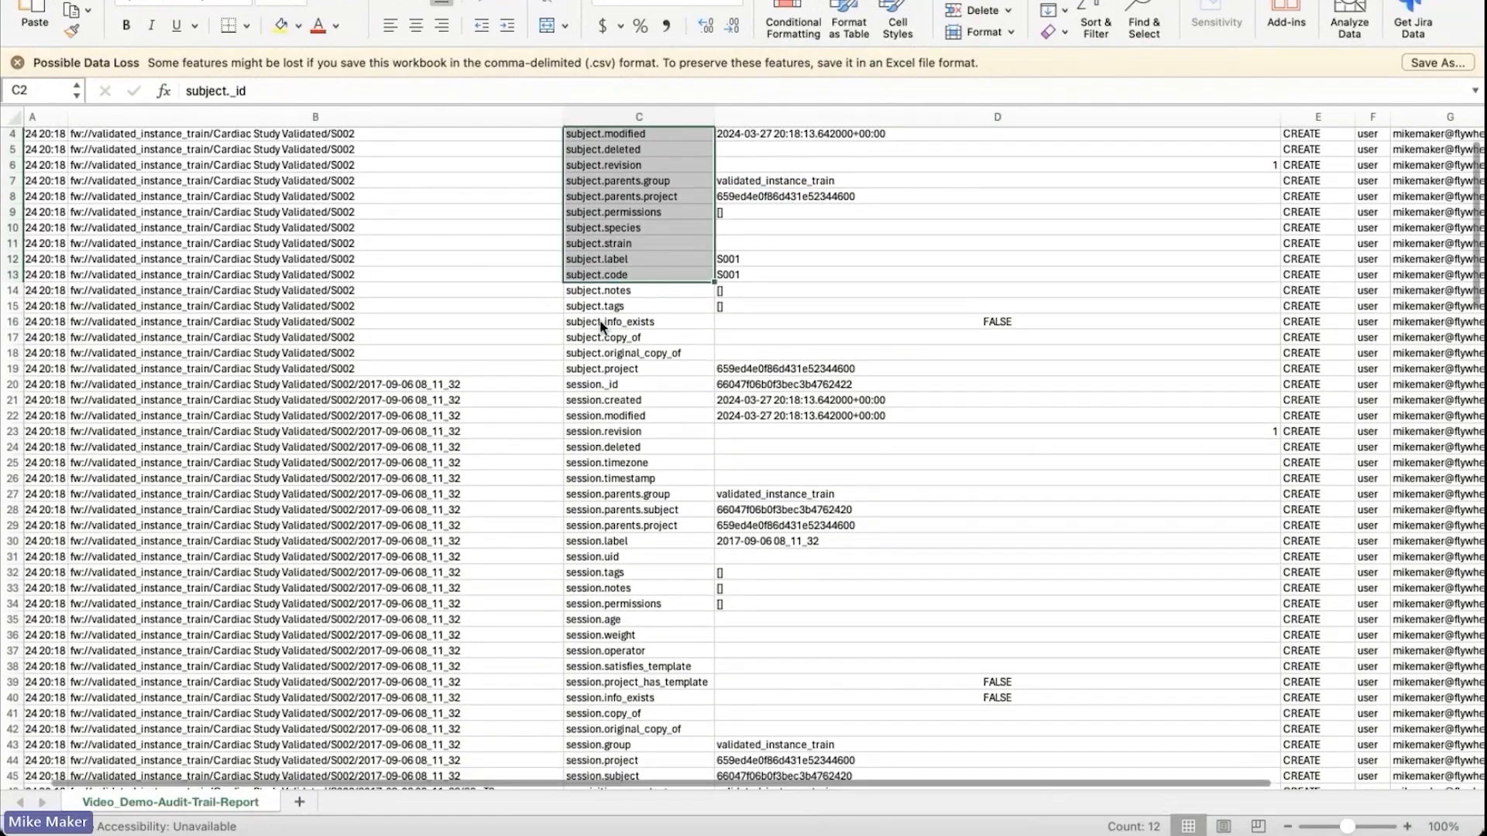
left_click(594, 408)
scroll(595, 408, "down", 13)
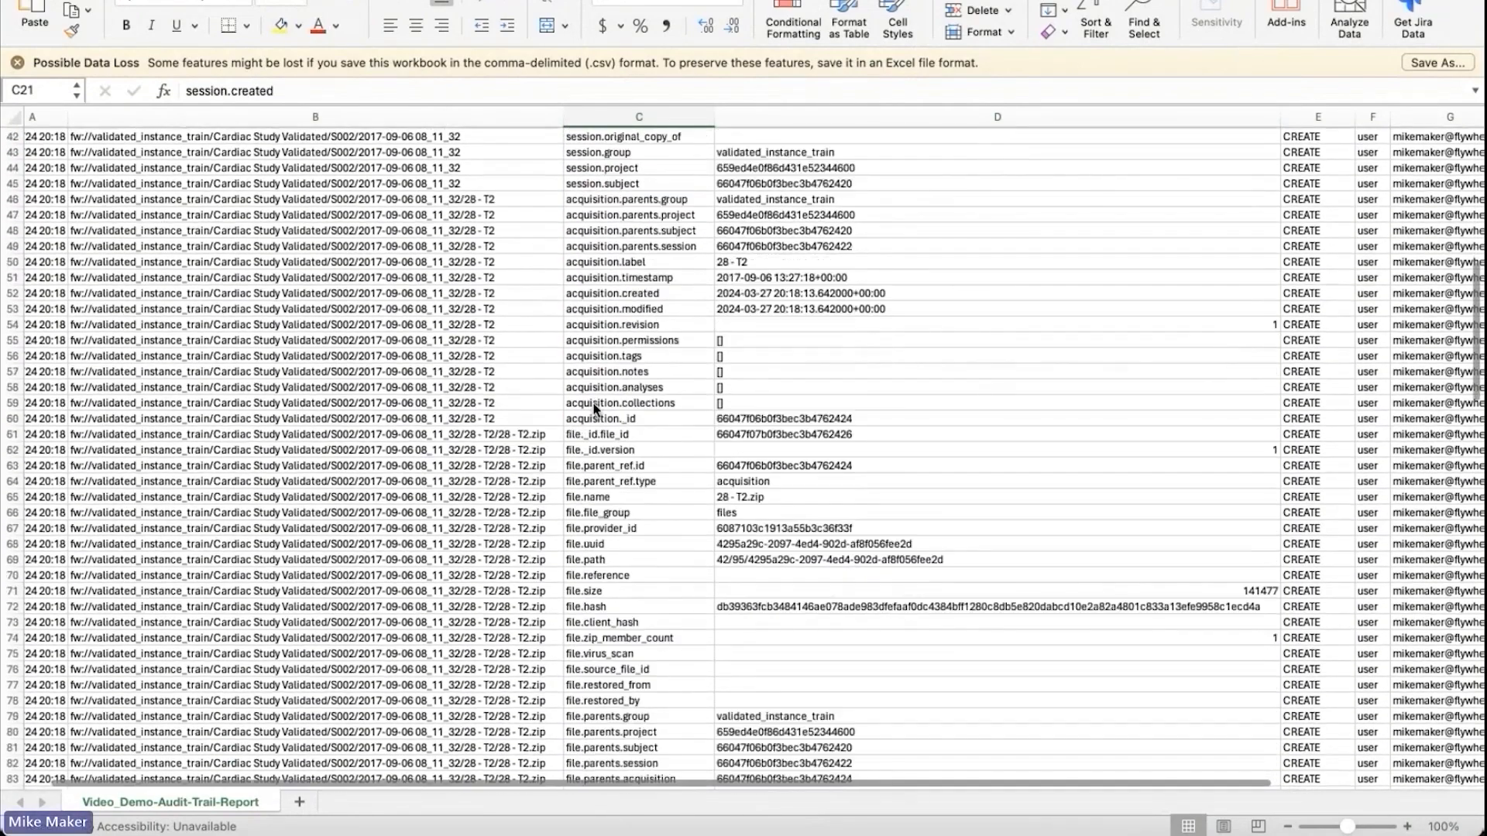
scroll(595, 408, "down", 6)
scroll(1048, 248, "up", 12)
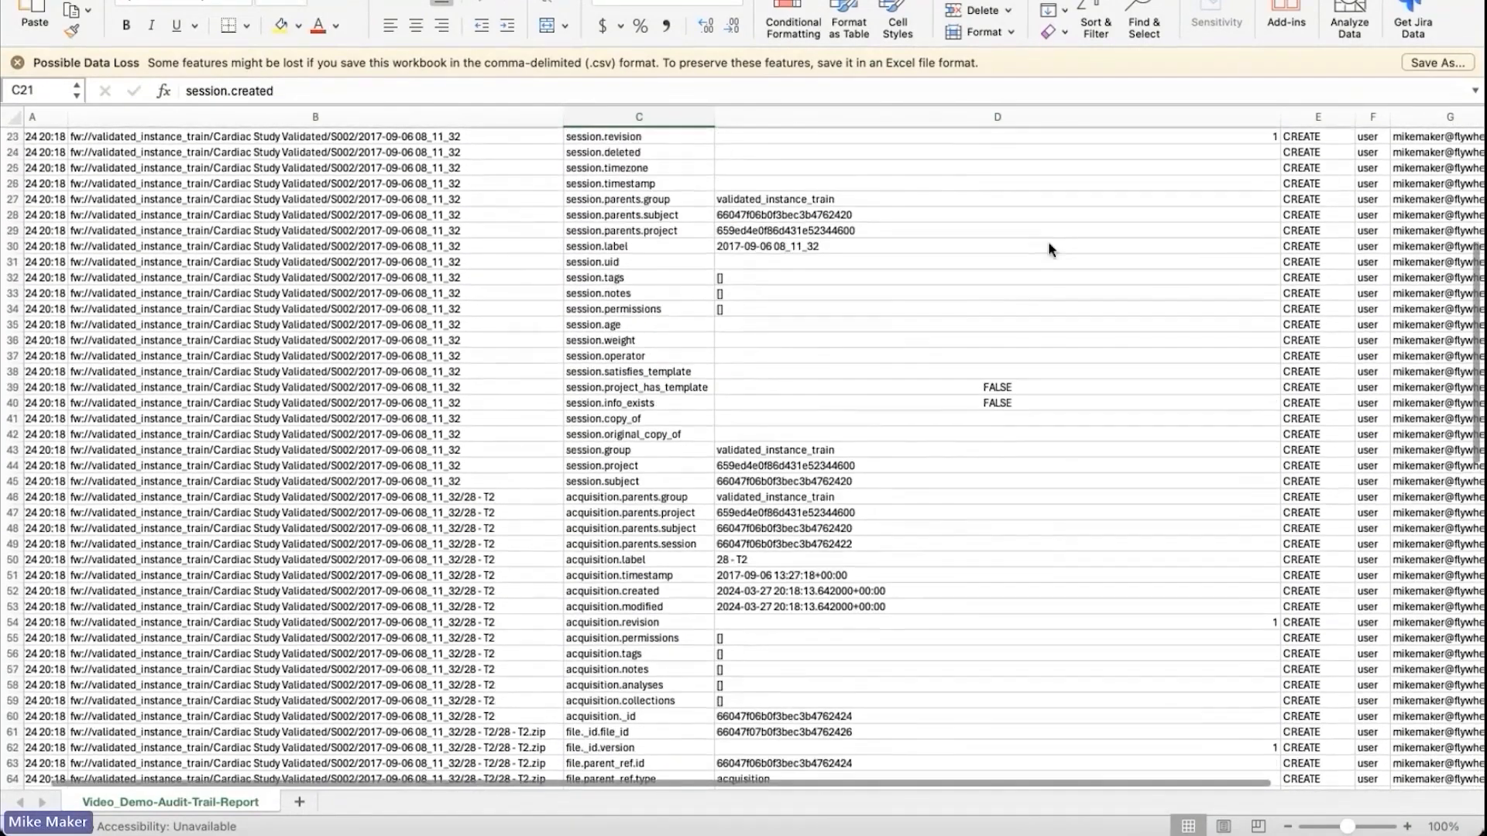
scroll(1049, 244, "up", 7)
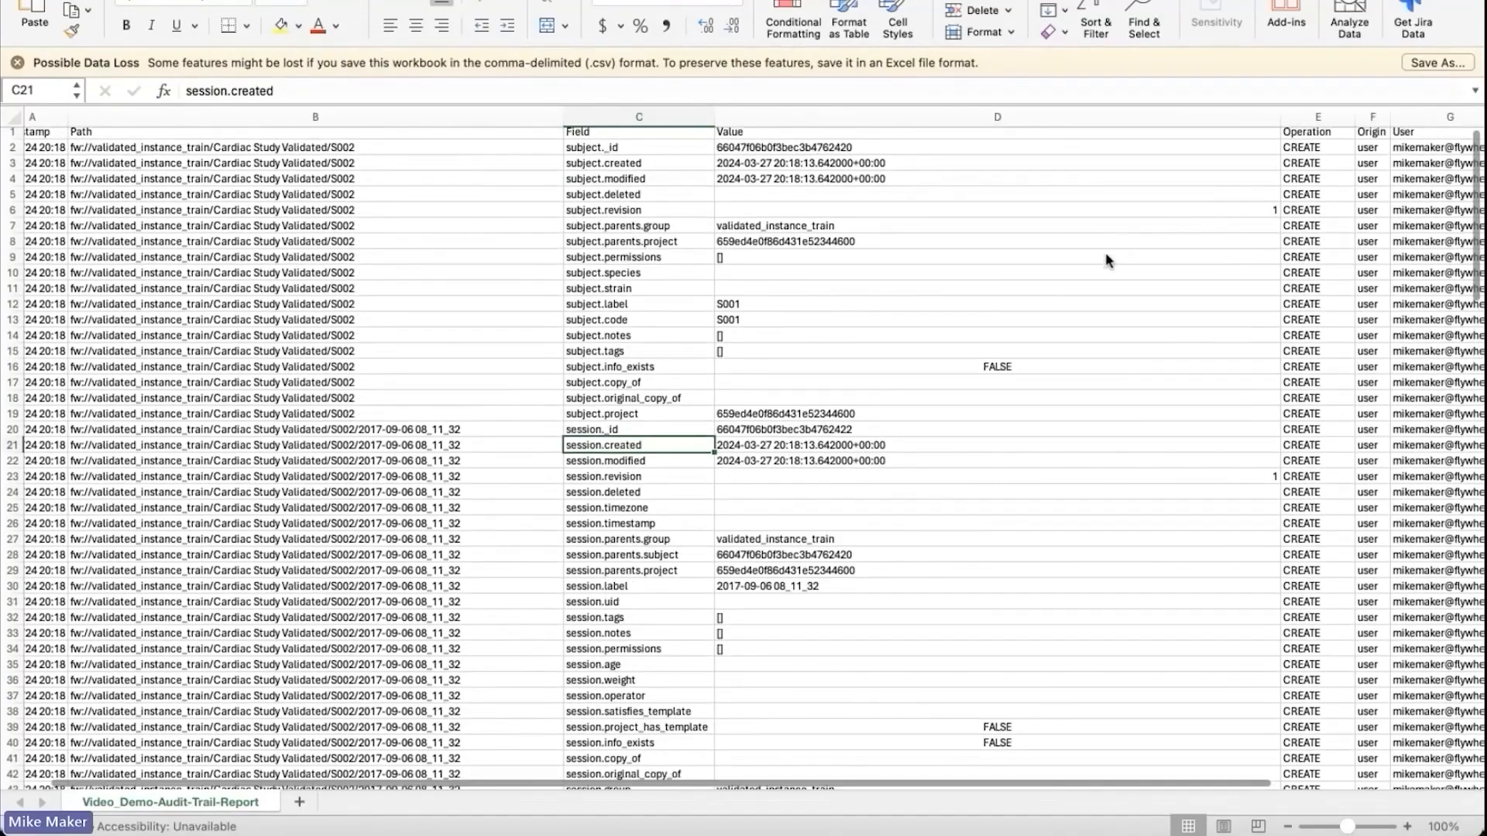
scroll(975, 317, "down", 1)
scroll(704, 216, "down", 1)
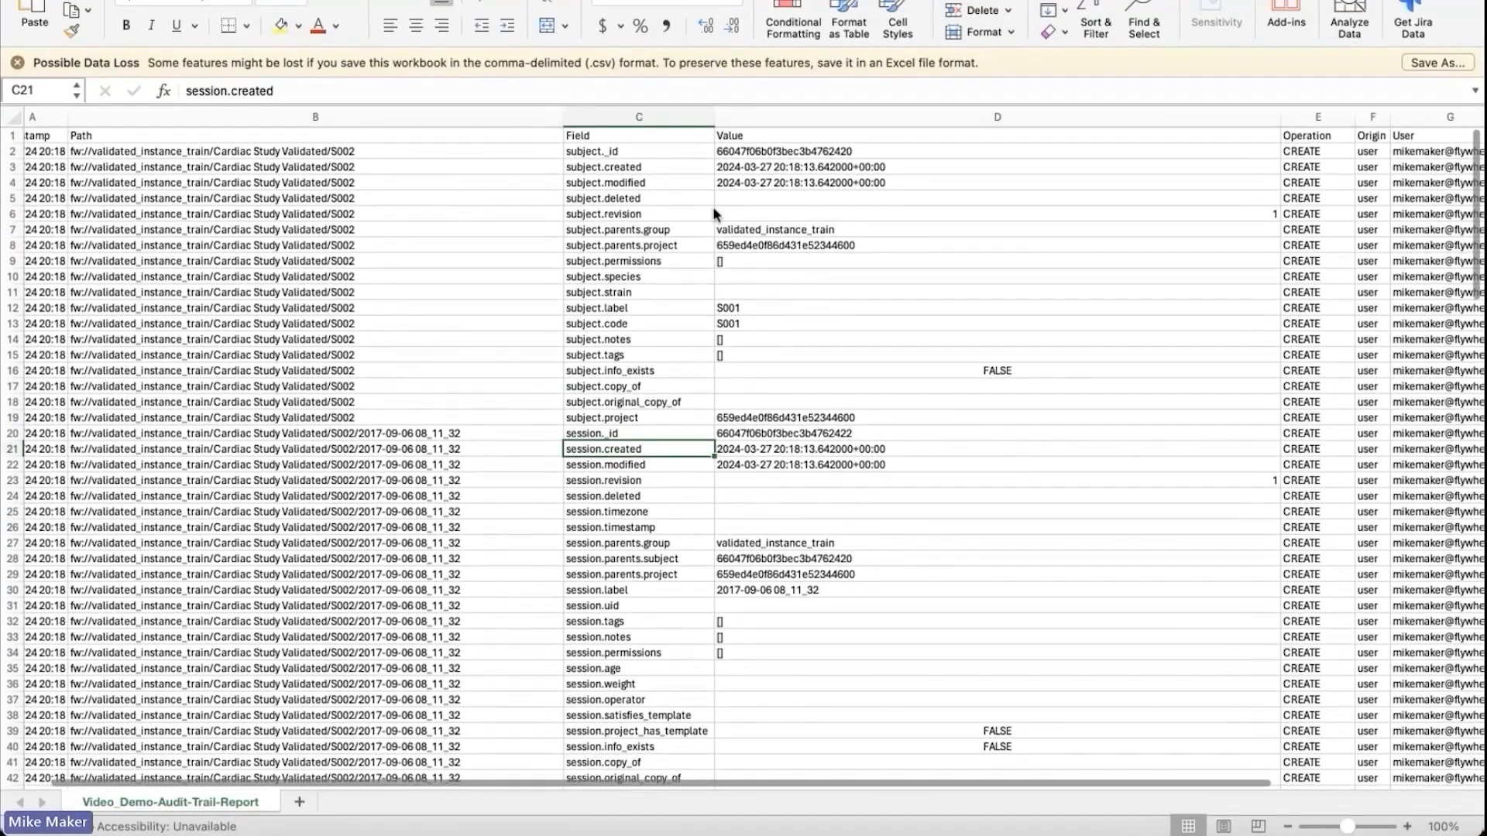
Examine the report entries that record the replacement of 28 - T2.zip.
scroll(662, 329, "down", 20)
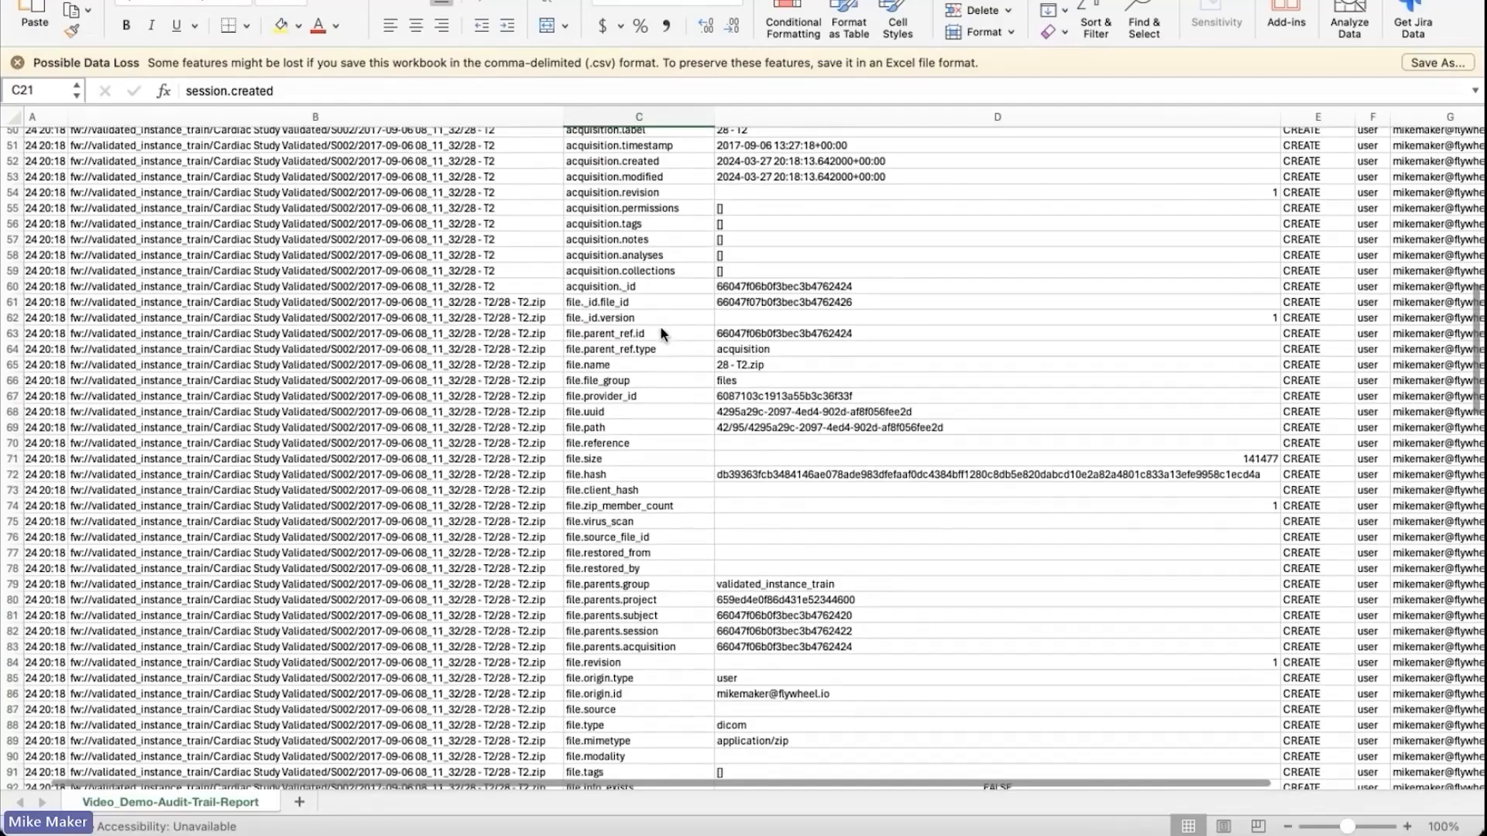
scroll(659, 325, "down", 20)
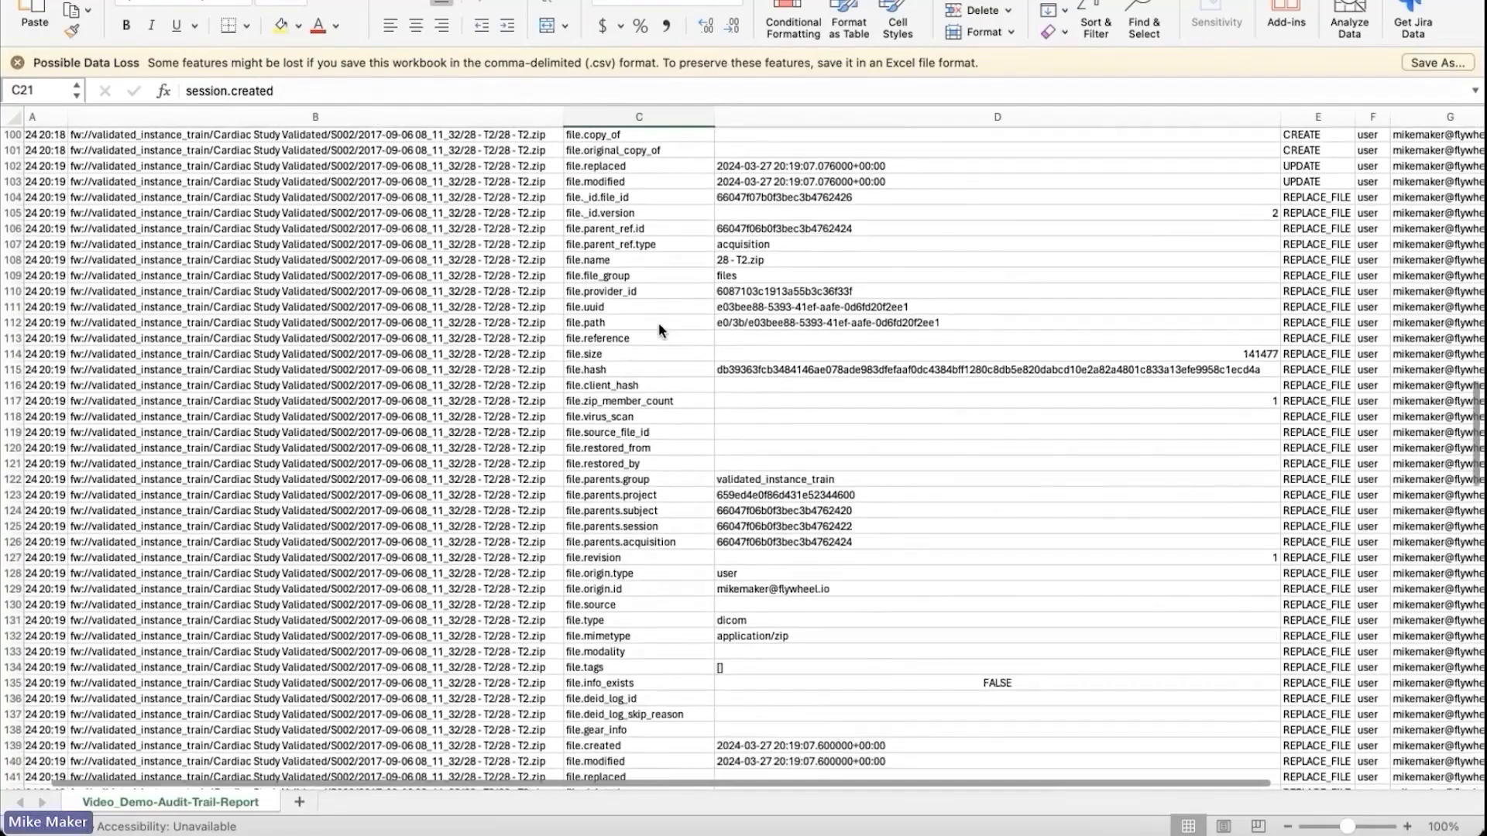
scroll(647, 285, "up", 5)
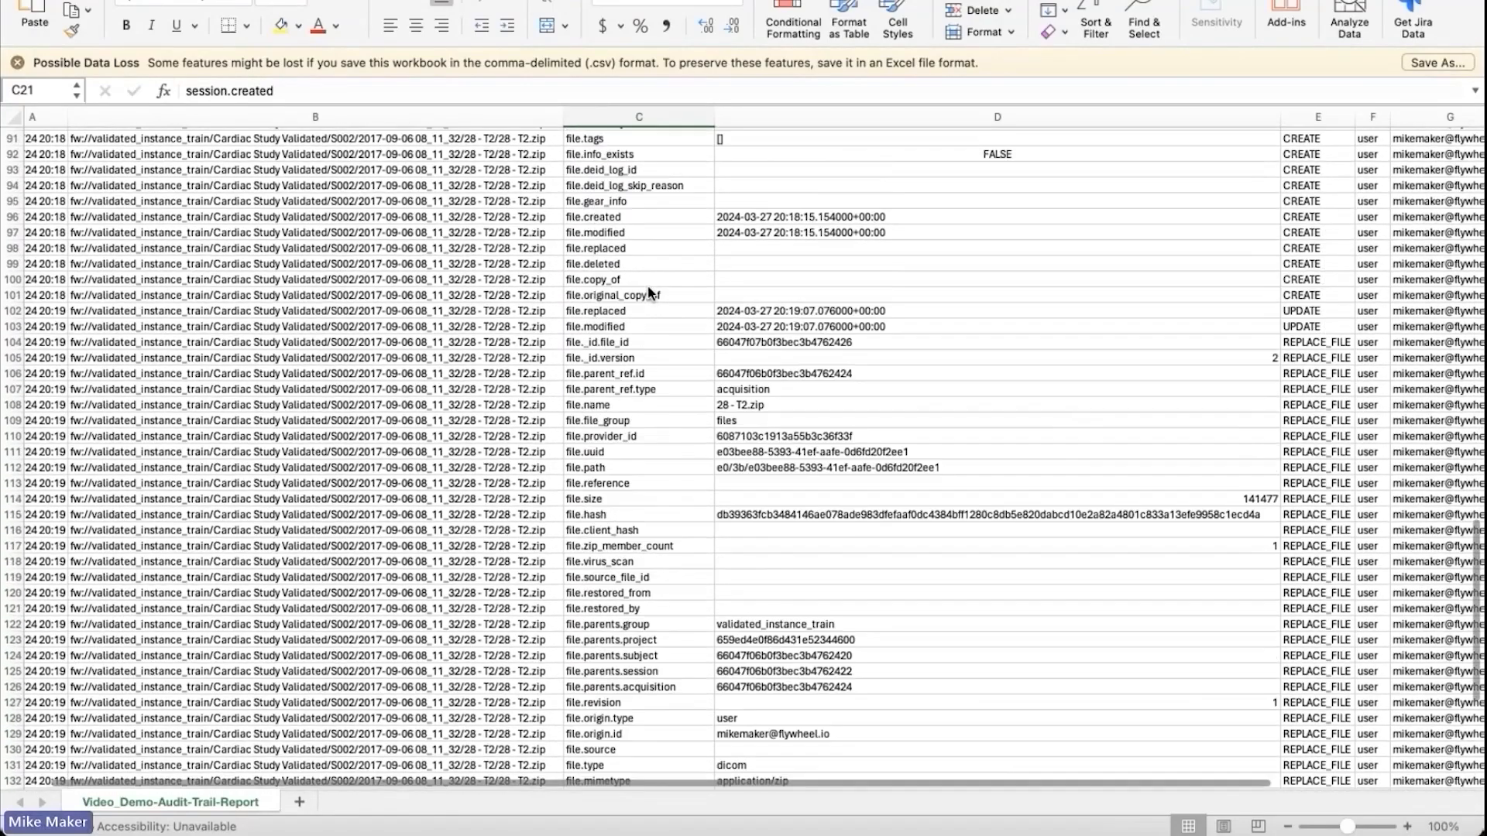
scroll(641, 388, "down", 3)
scroll(635, 325, "down", 1)
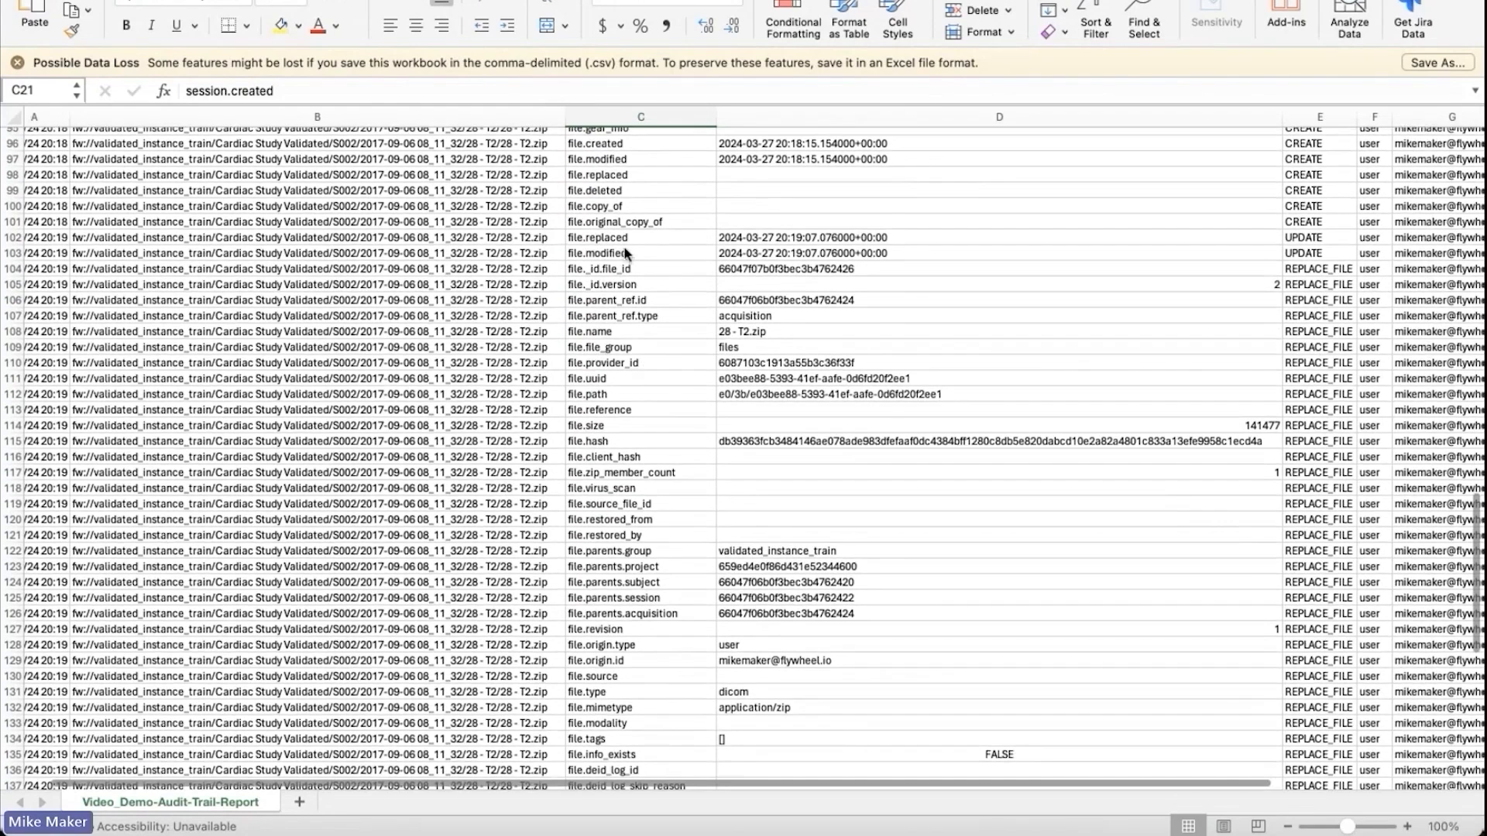
scroll(629, 267, "down", 12)
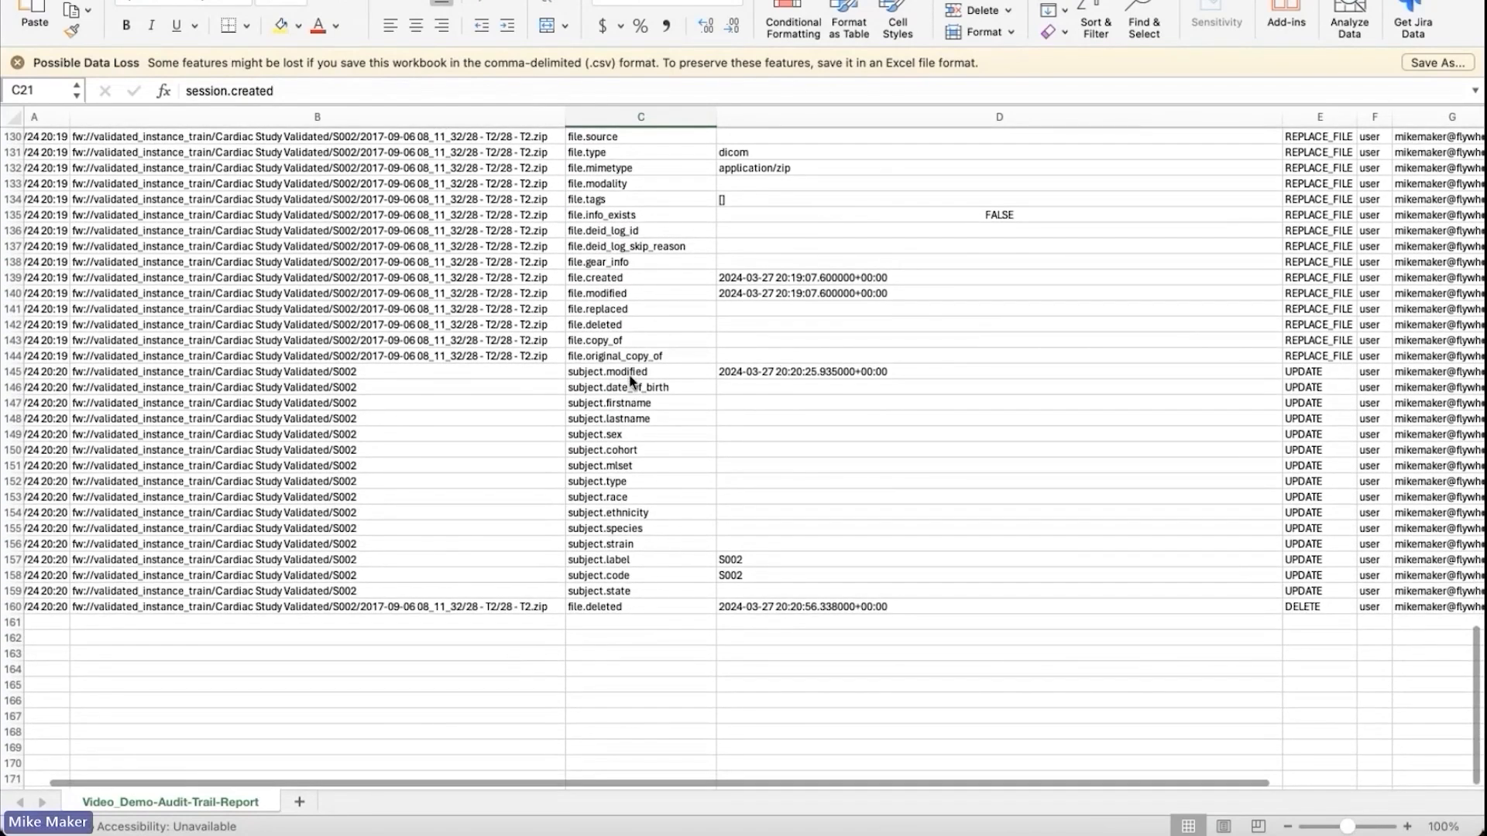
Examine the subject update entries with the new S002 label, and the file deletion entry with its reason.
left_click_drag(631, 376, 637, 474)
left_click_drag(643, 547, 643, 585)
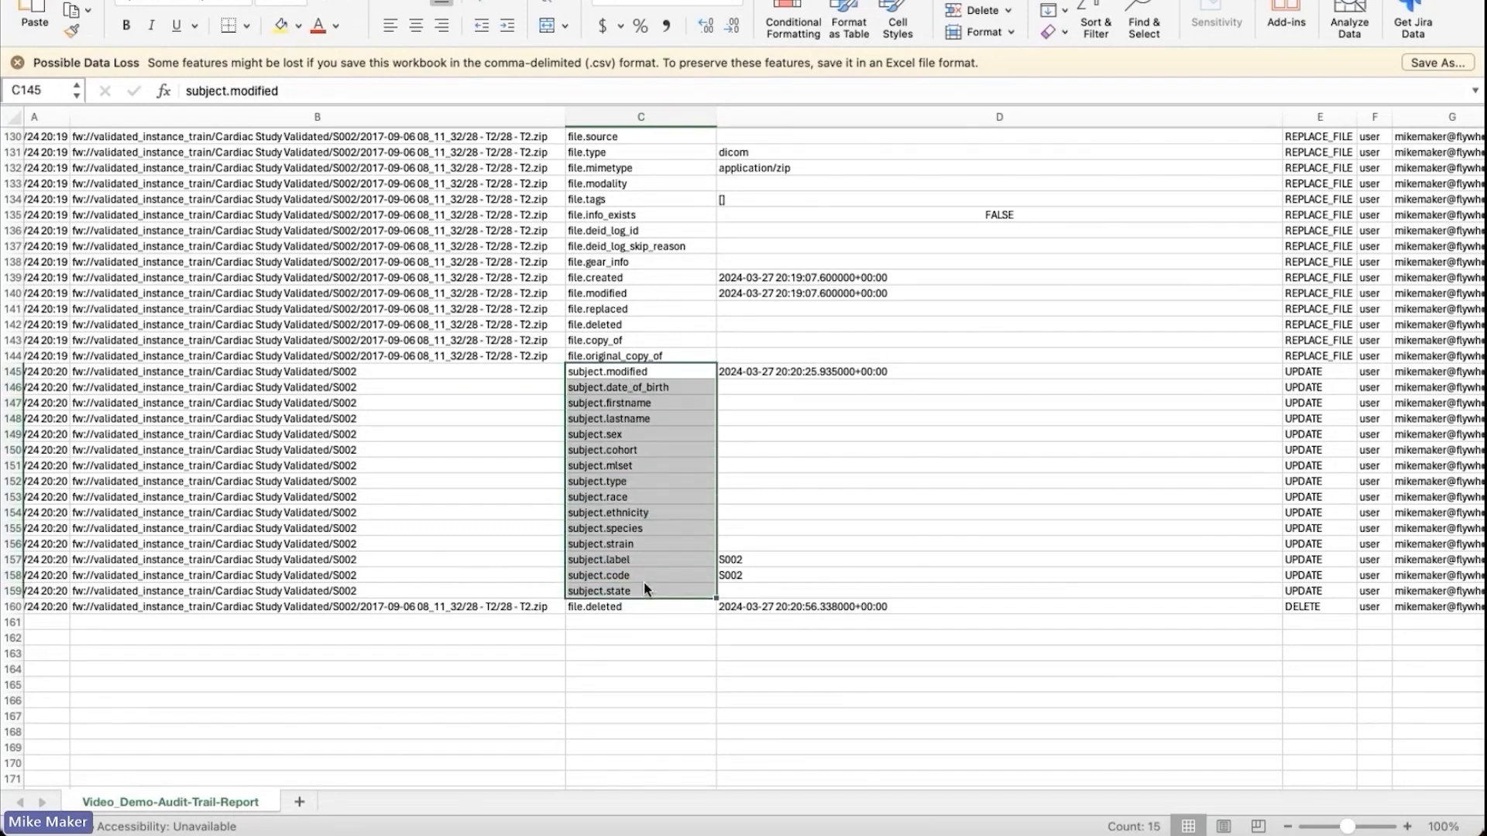
scroll(697, 566, "down", 1)
left_click_drag(761, 549, 765, 550)
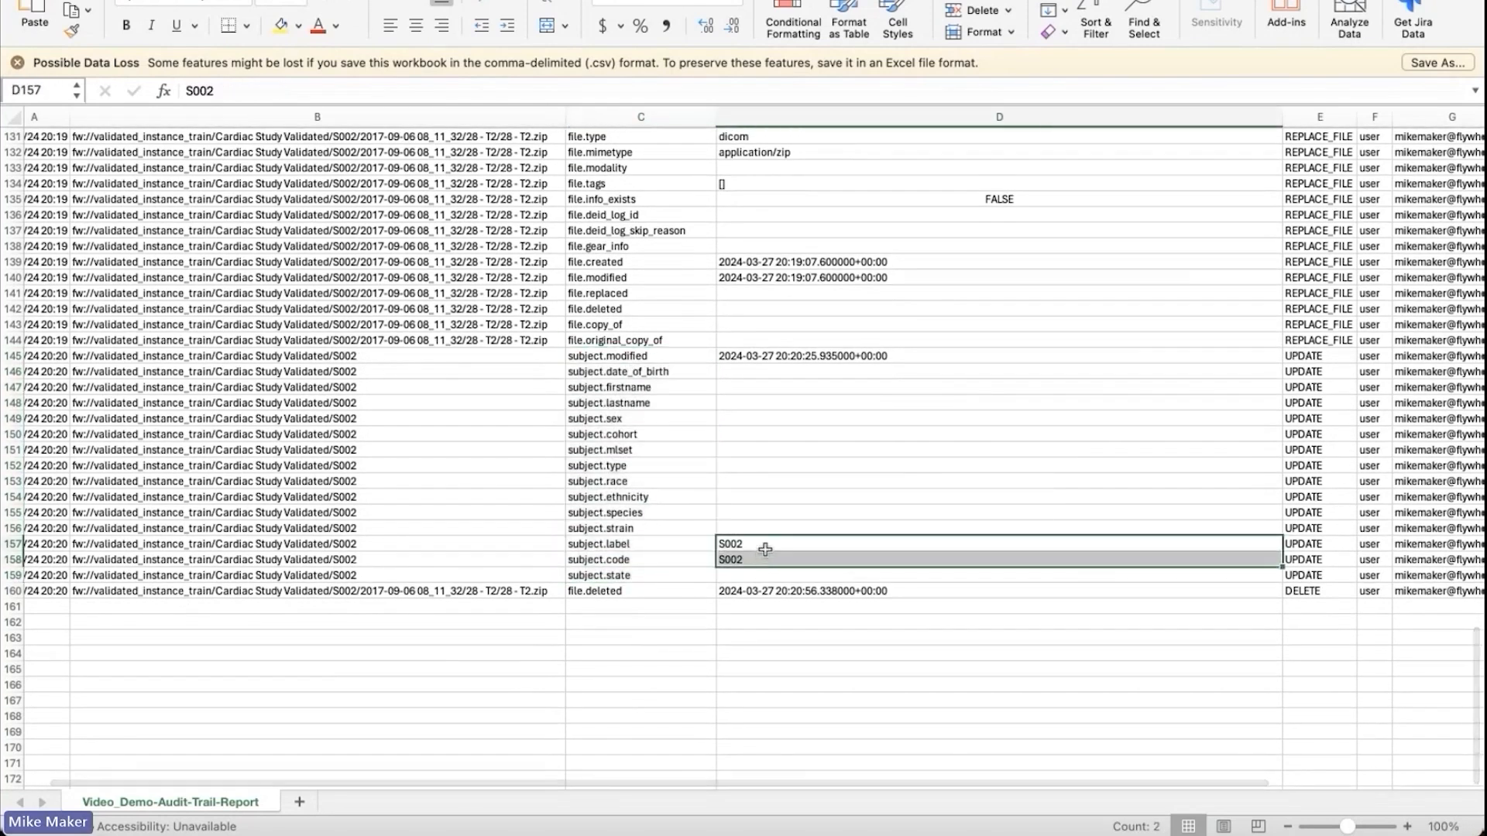
left_click(591, 590)
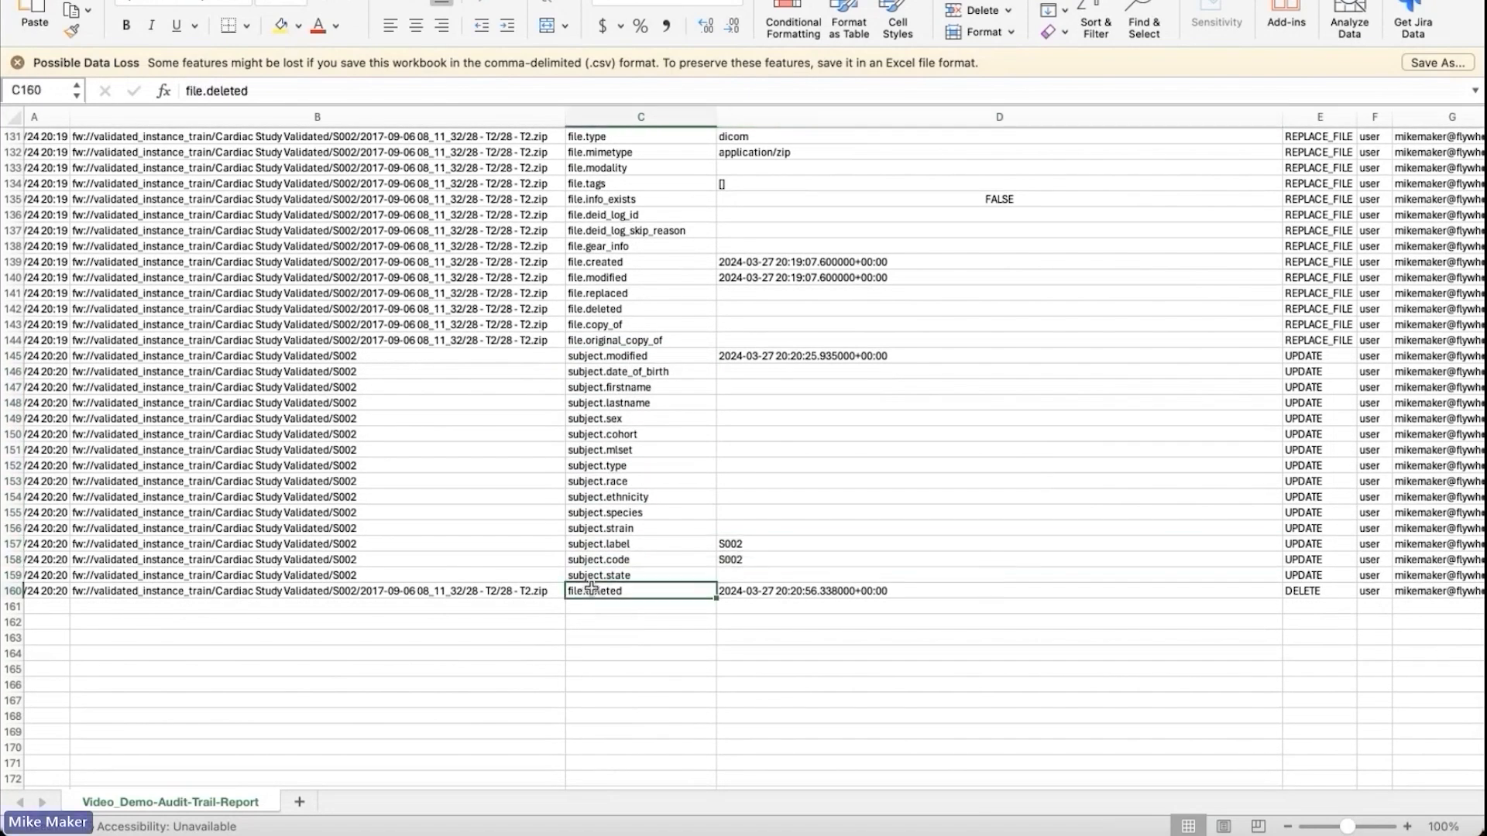
scroll(604, 592, "right", 5)
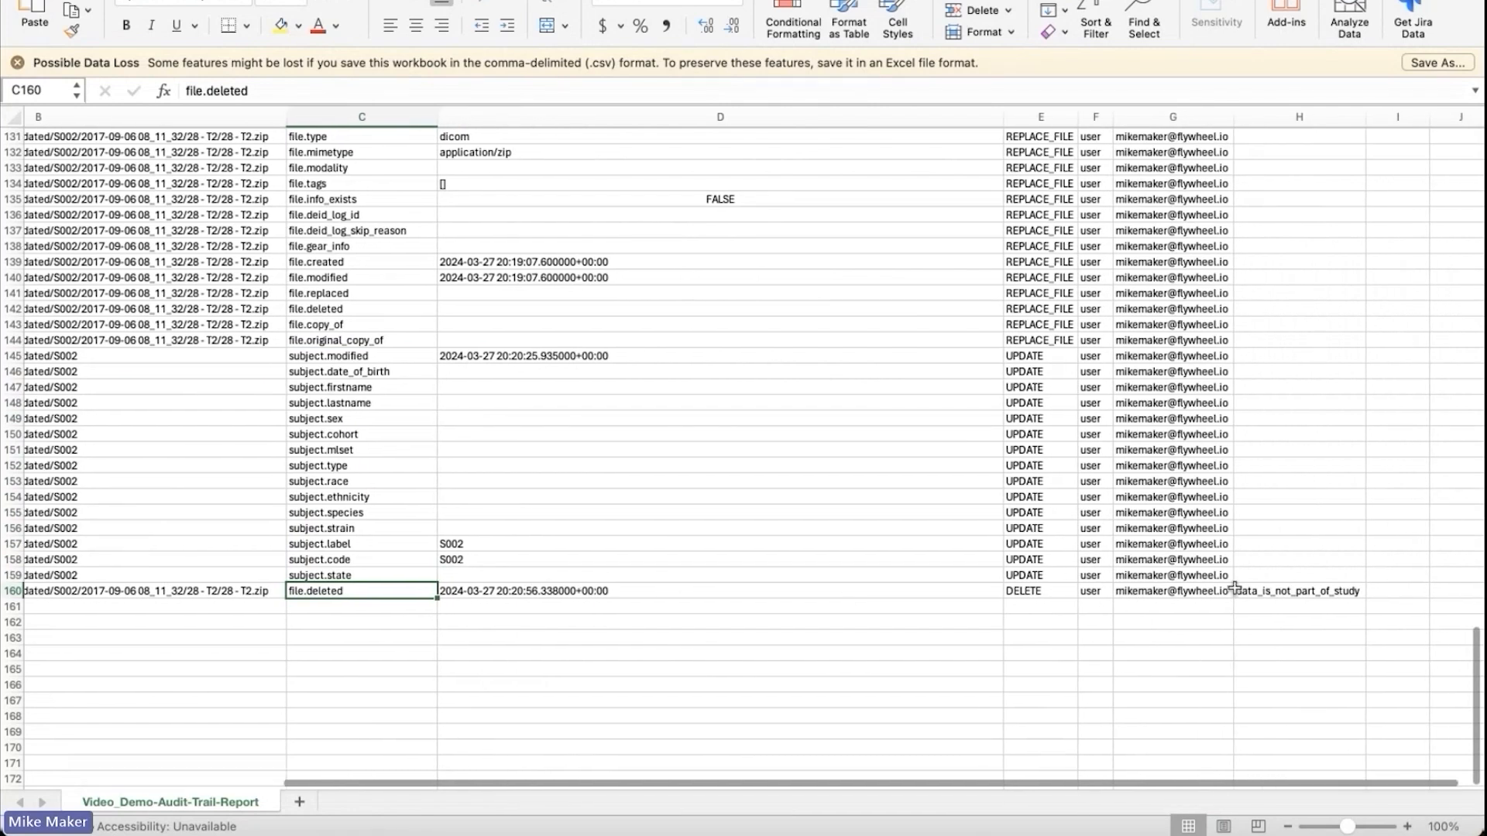